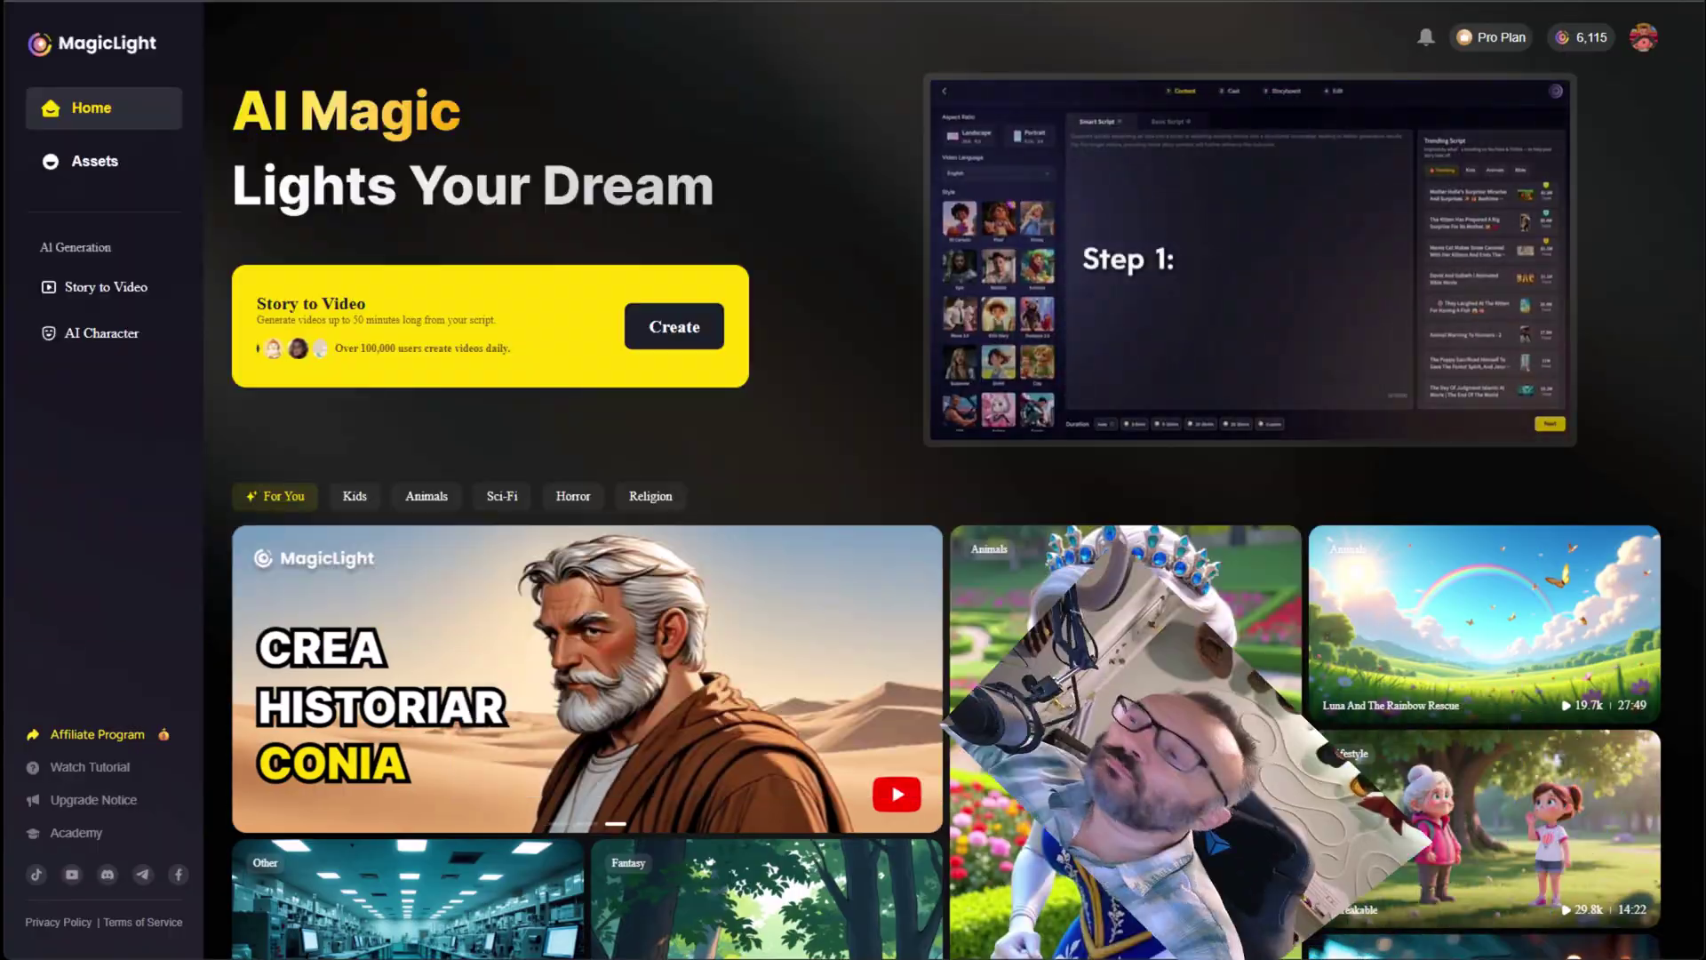
Start a new story project, scroll the Trending Script list and open Mother Holle's script details.
left_click(675, 336)
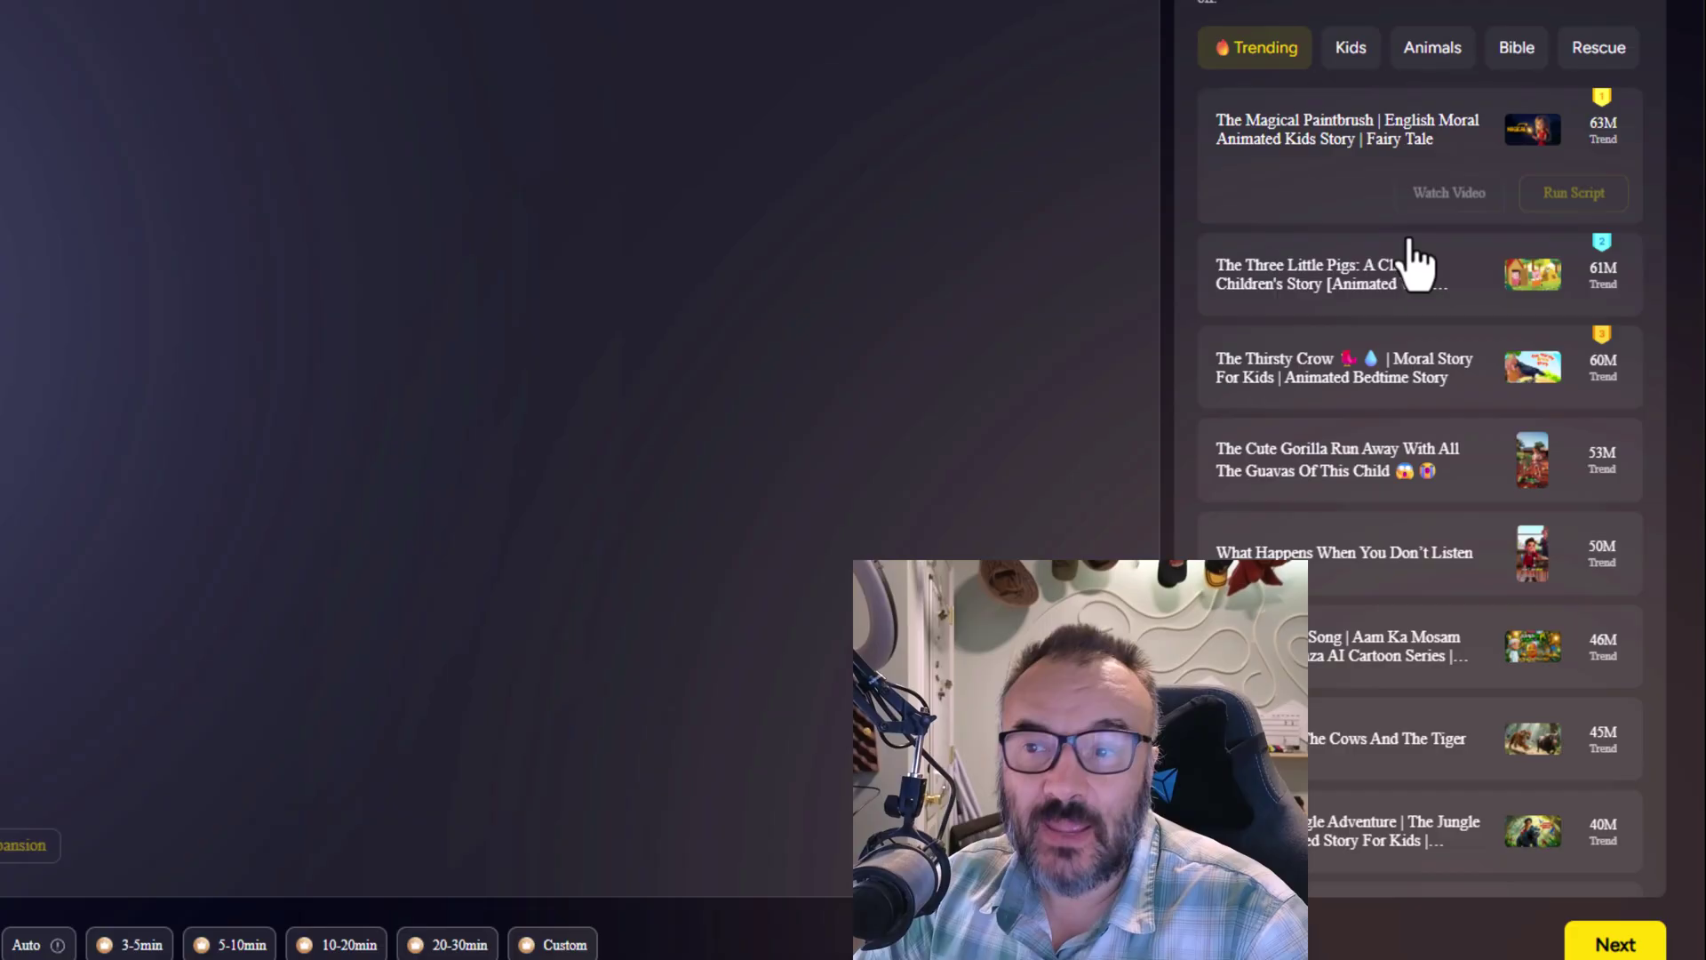
scroll(1431, 453, "down", 5)
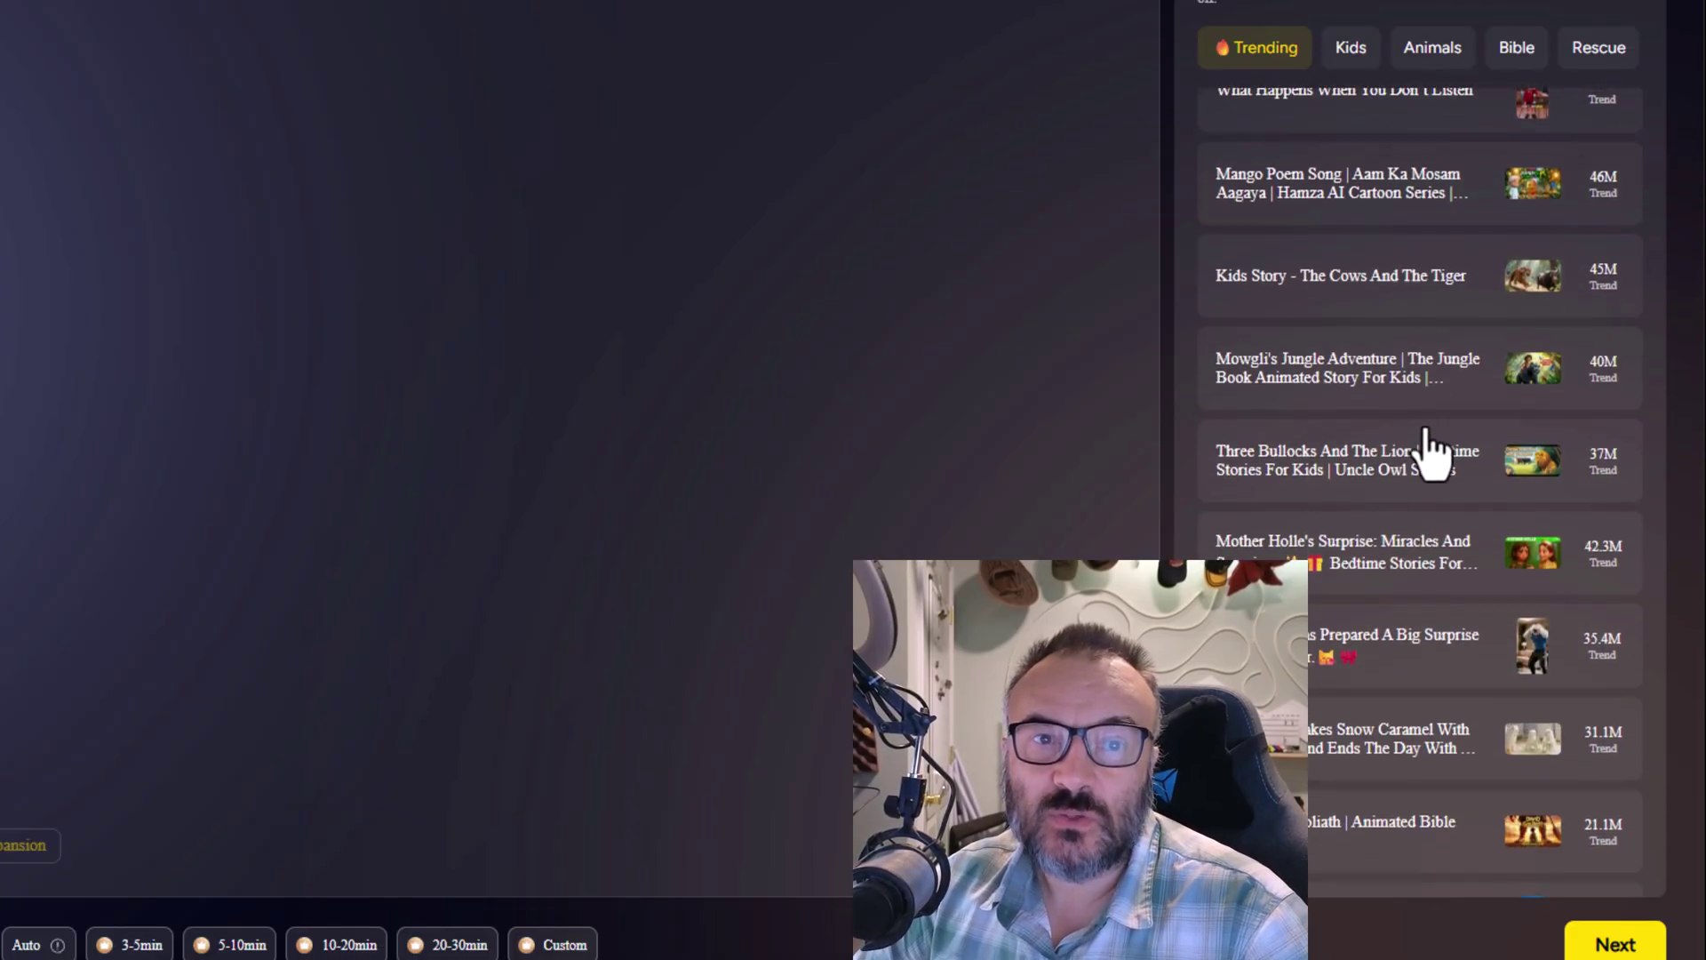
mouse_move(1431, 453)
scroll(1430, 454, "down", 2)
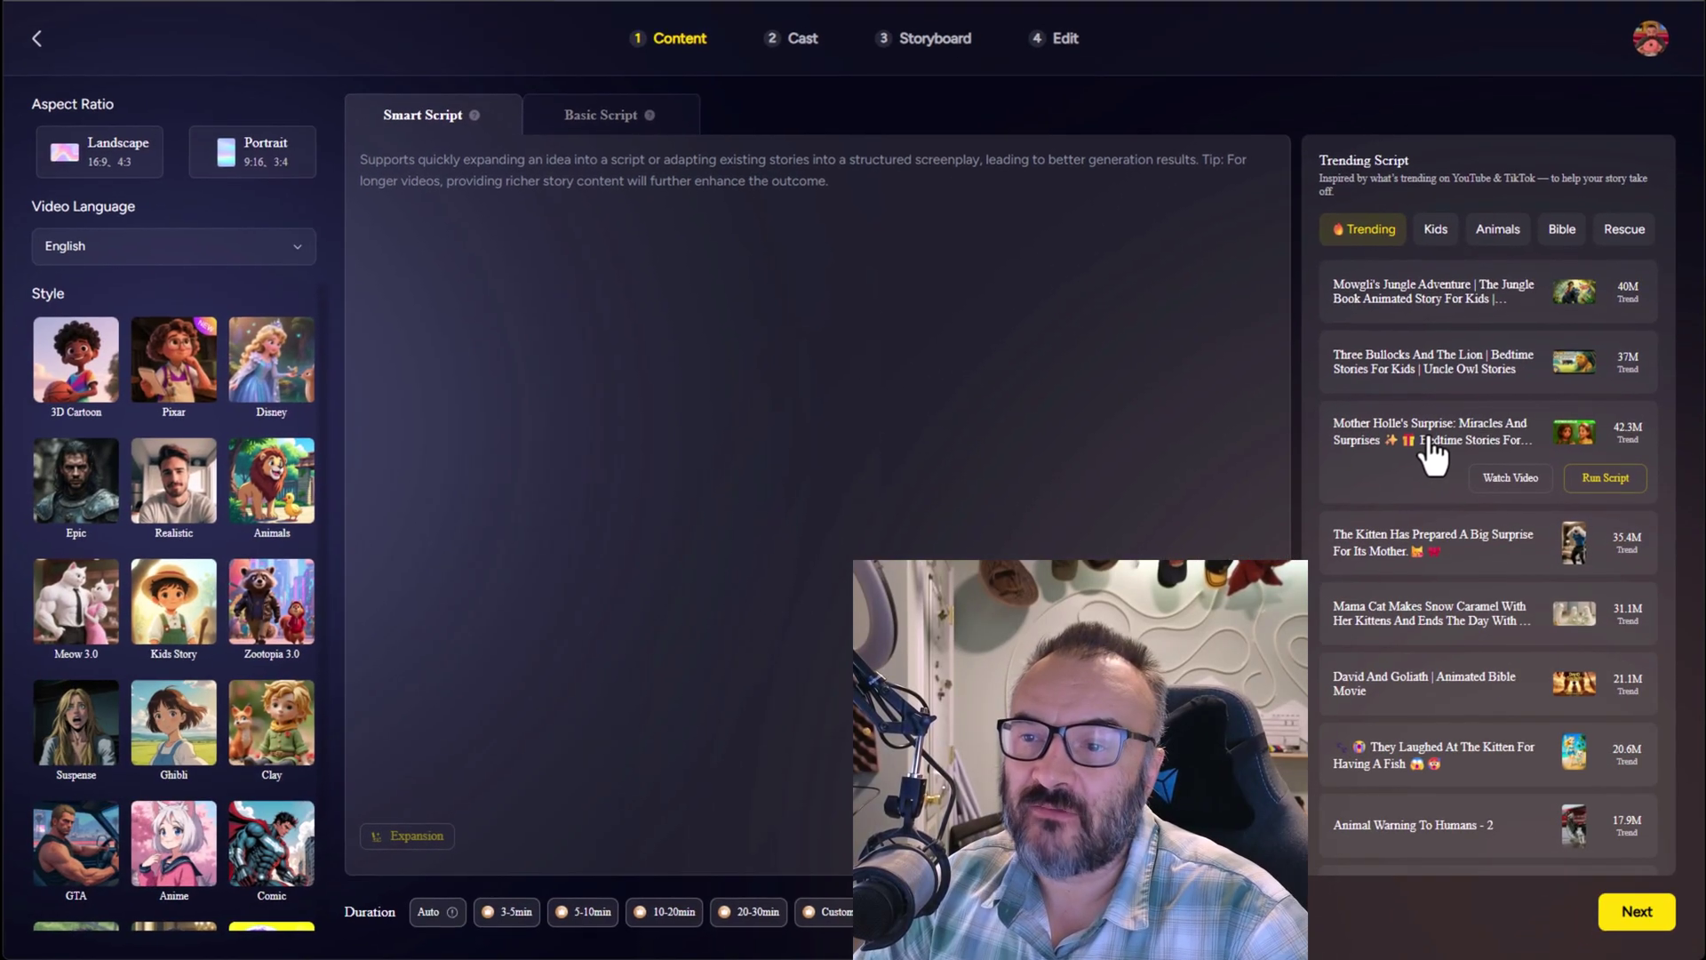
left_click(1431, 453)
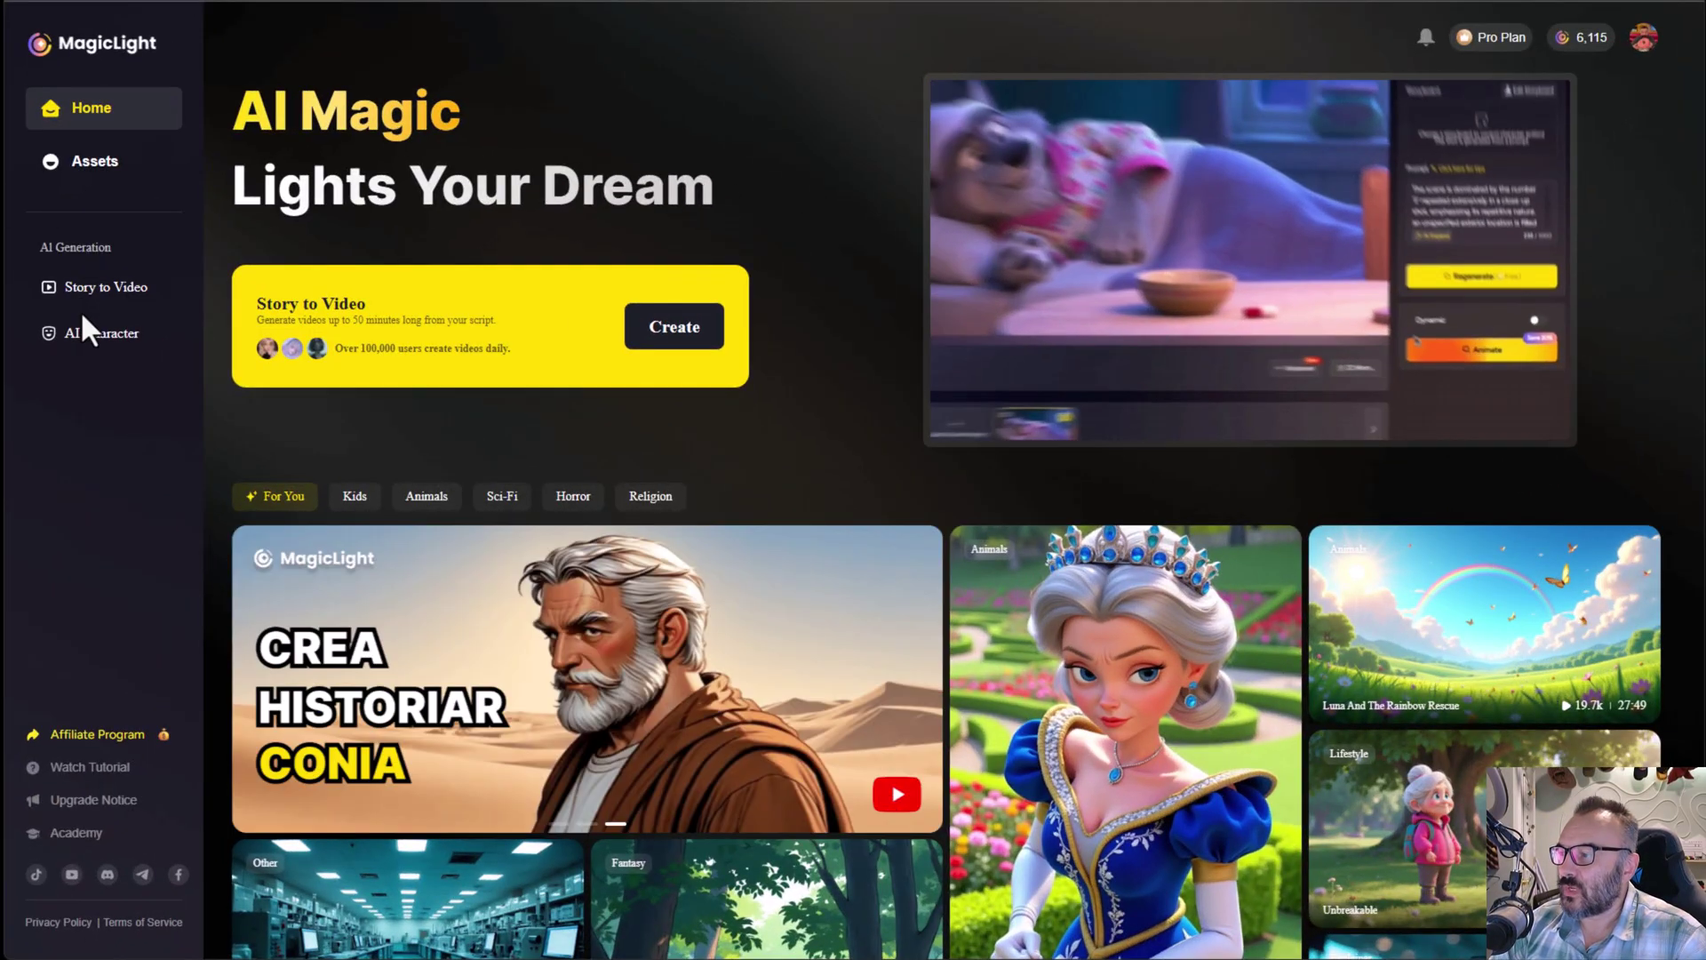
Create the vampire character Vlad from an AI-expanded description in Comic style, then generate and apply his portrait.
left_click(97, 335)
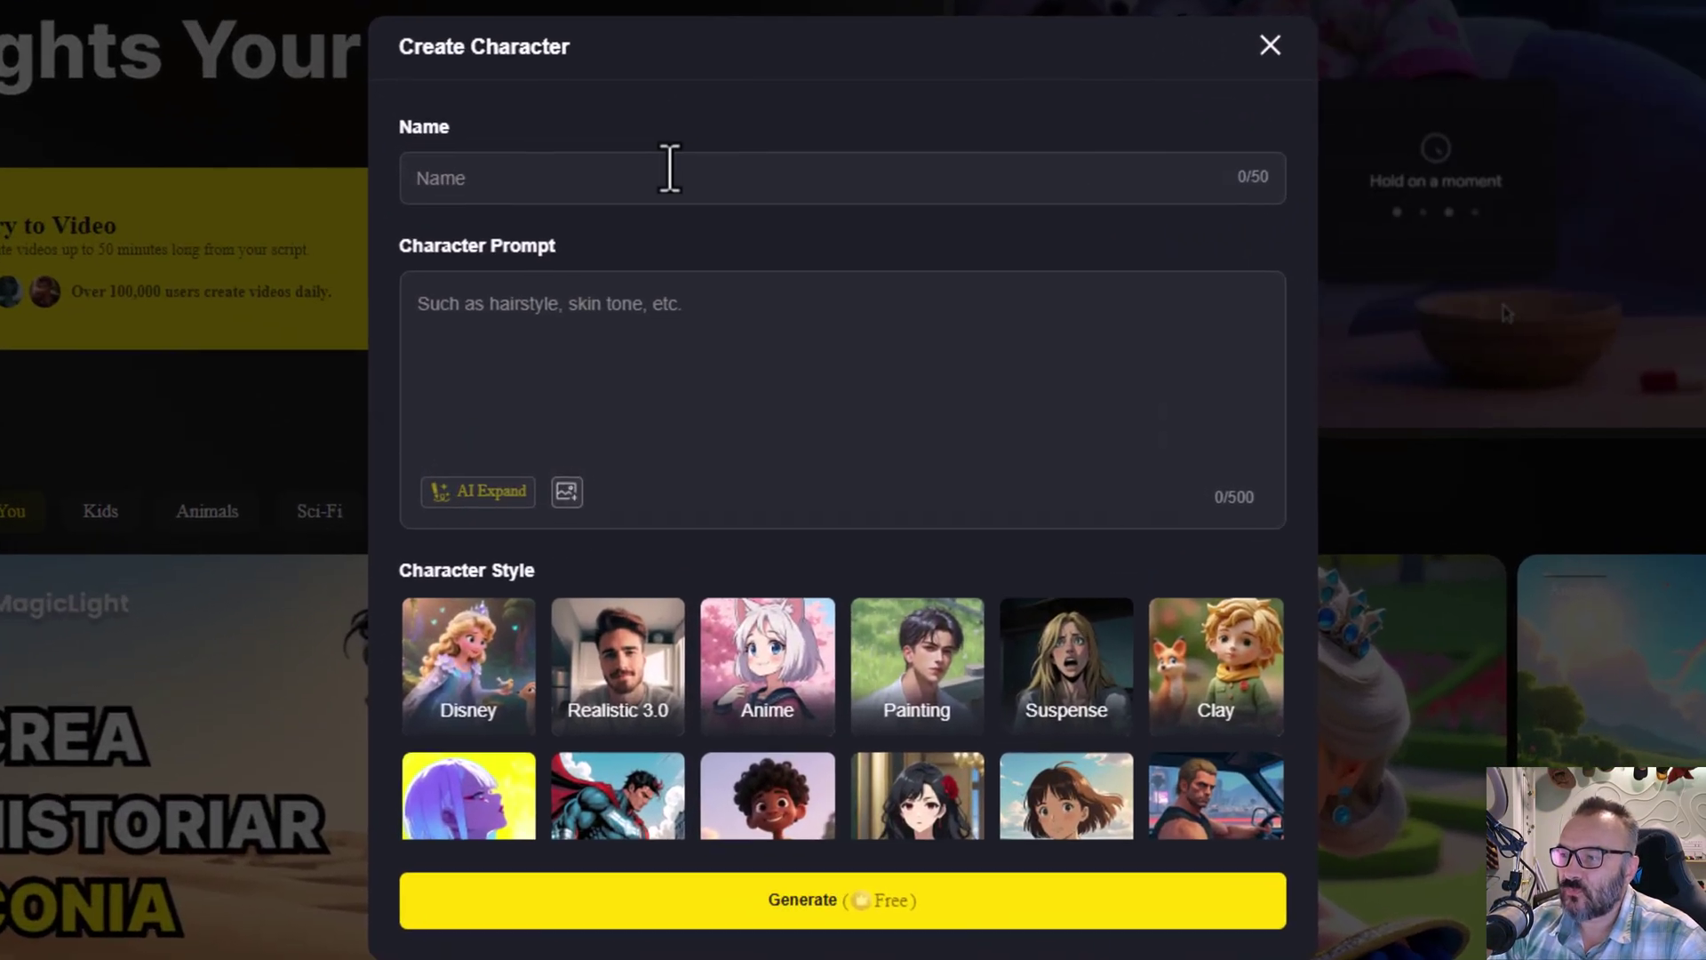
left_click(737, 269)
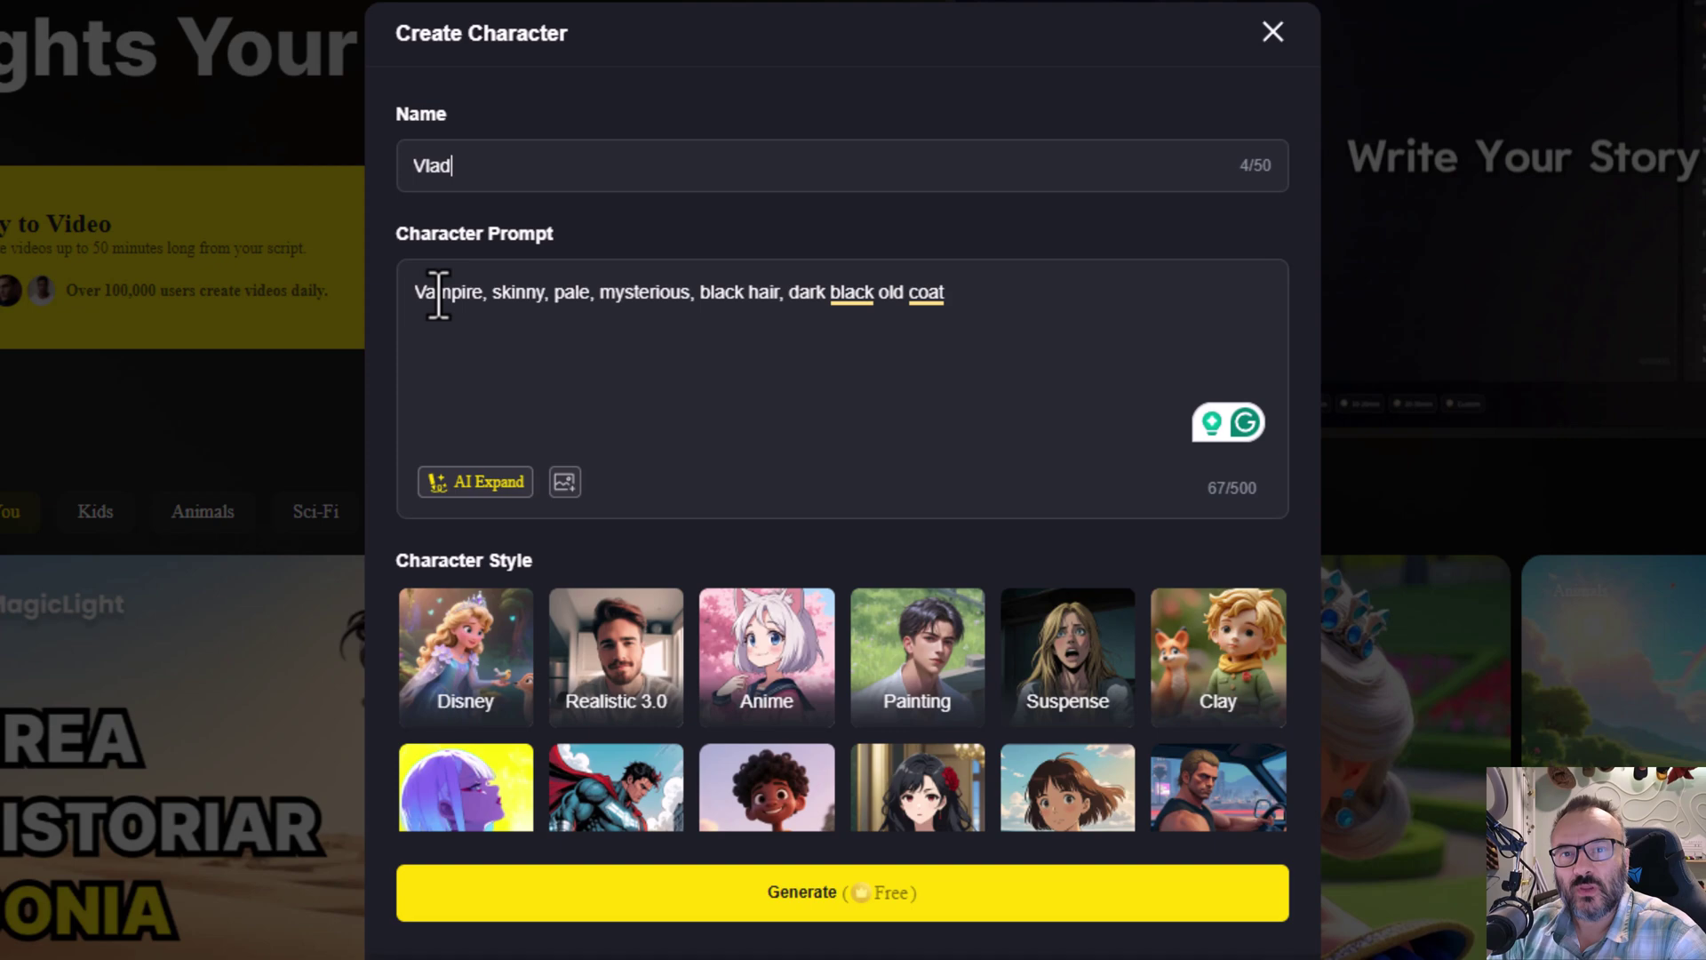
left_click(469, 484)
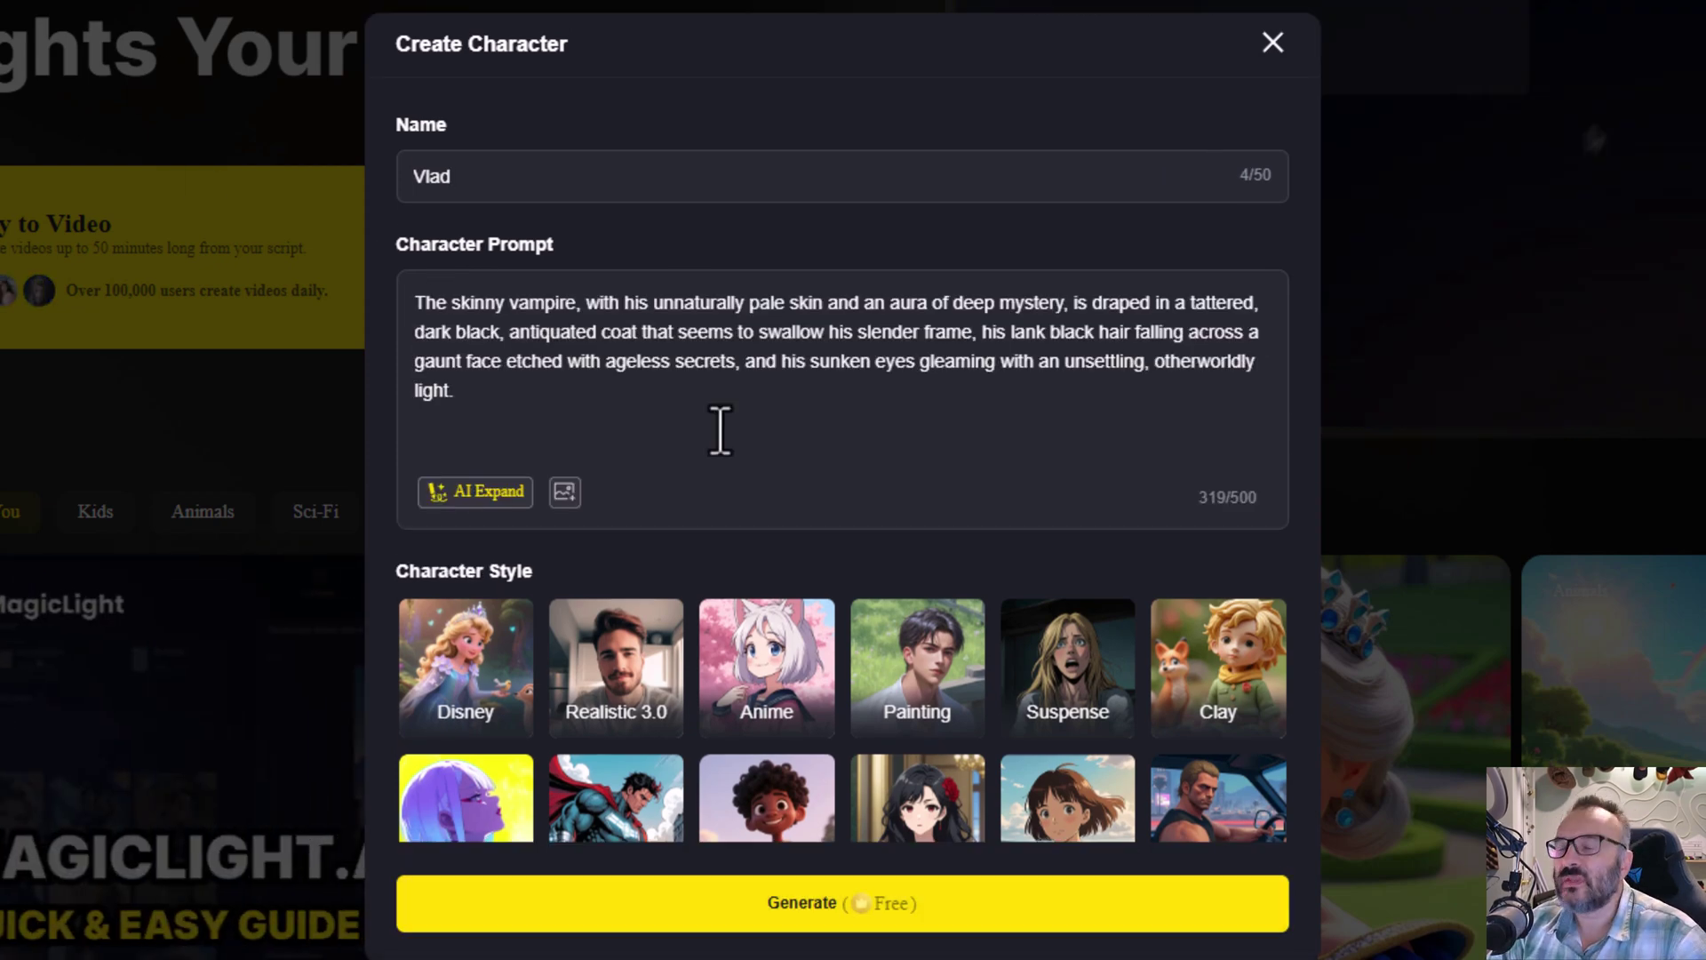
scroll(743, 408, "down", 3)
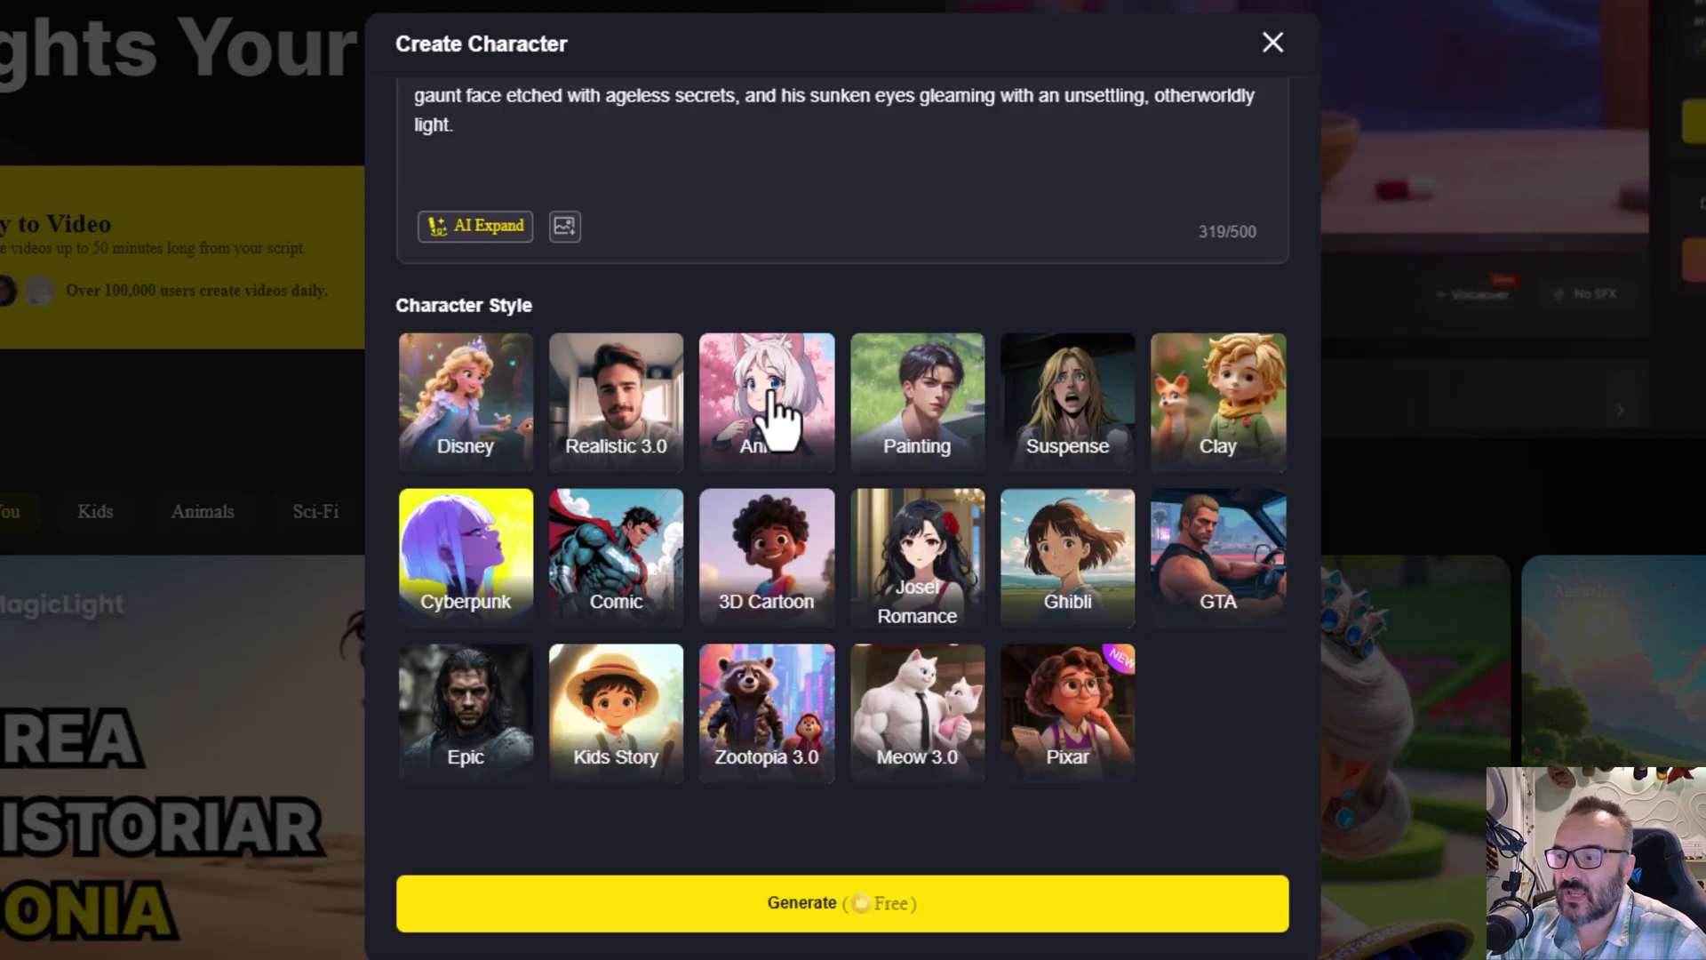
left_click(610, 596)
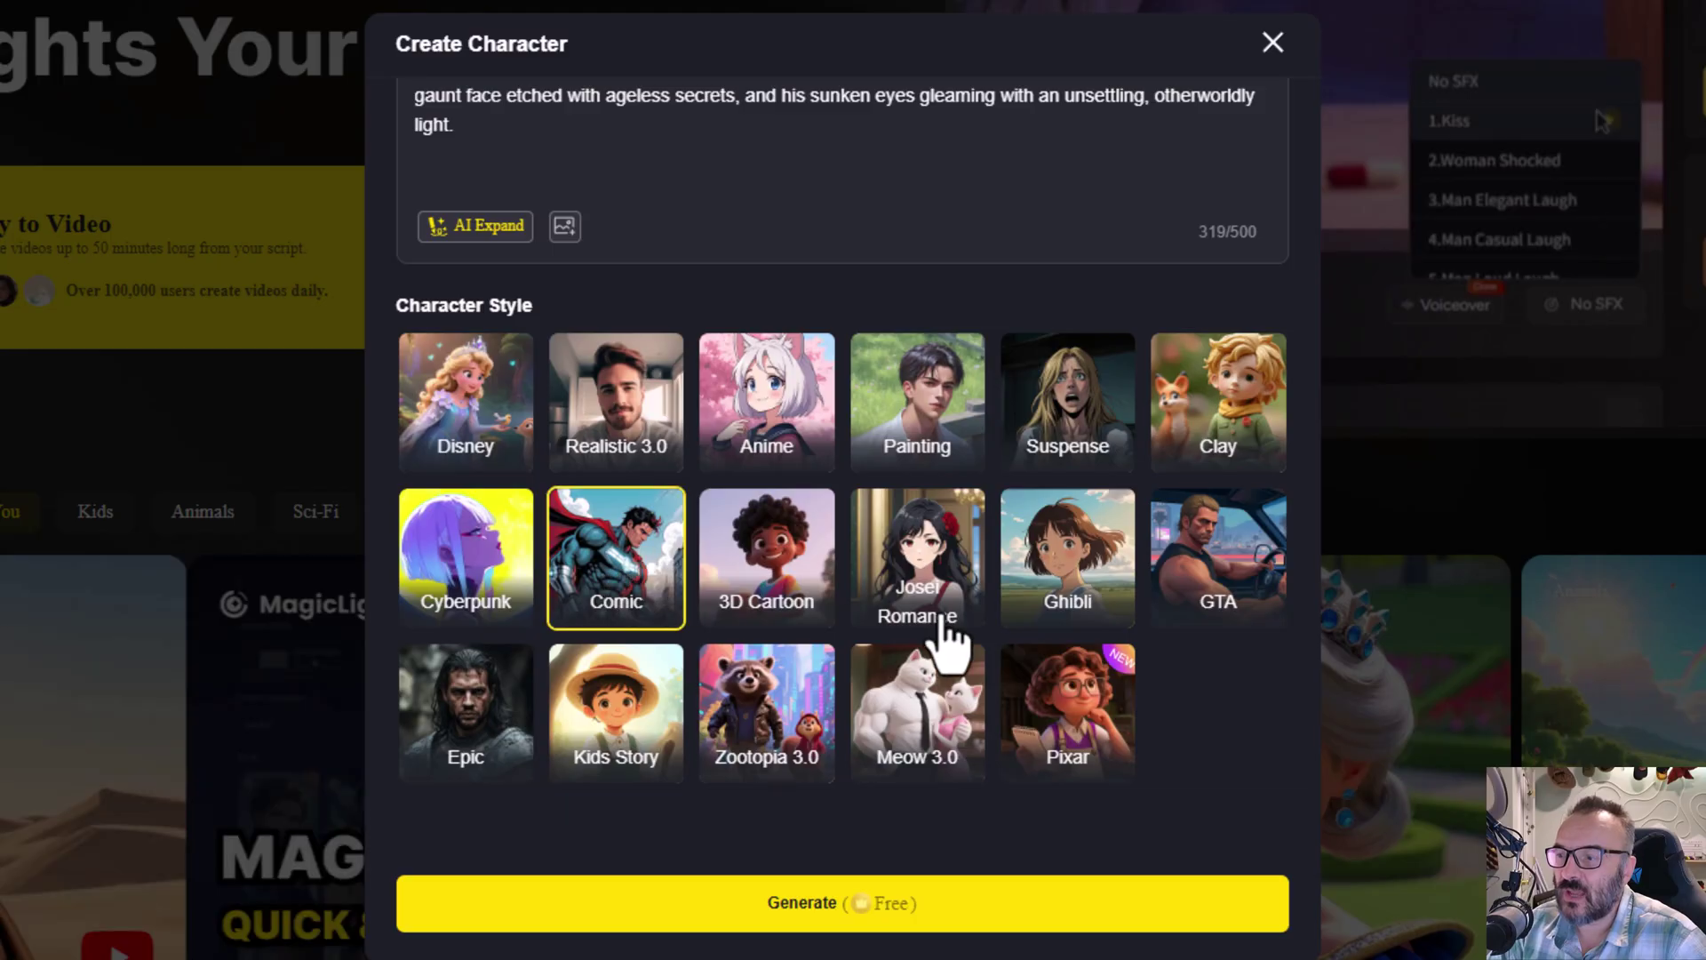
left_click(940, 915)
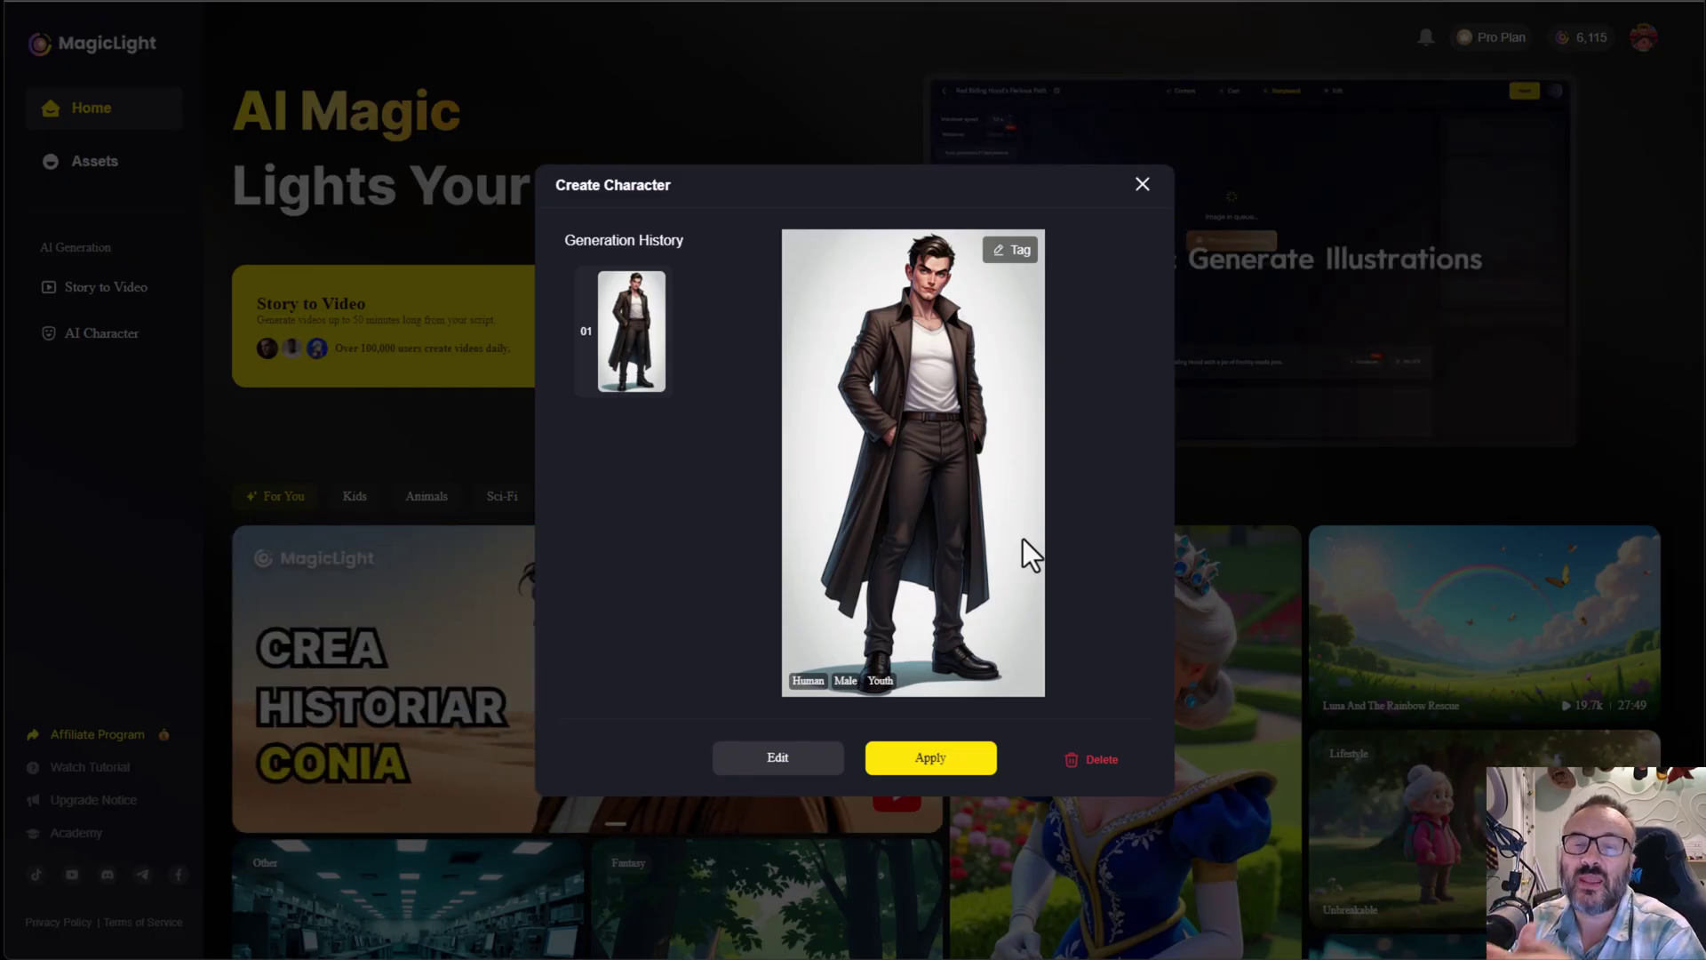
left_click(957, 755)
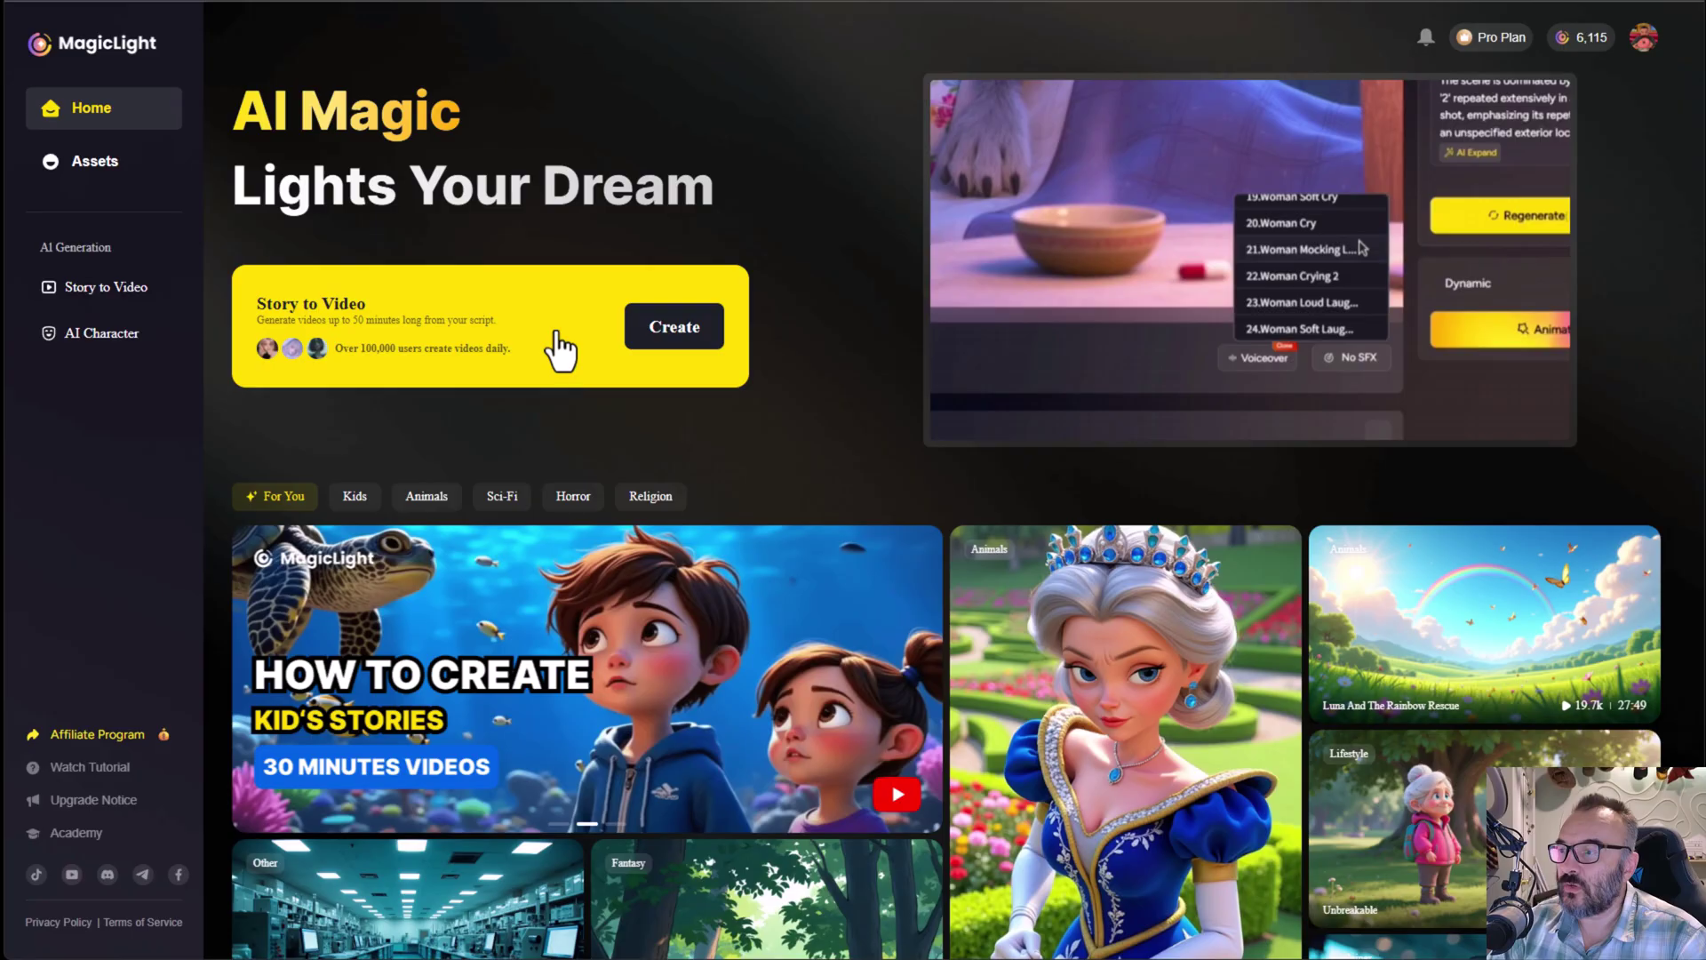
Start a new Story to Video project in Landscape format with the Comic style.
left_click(668, 328)
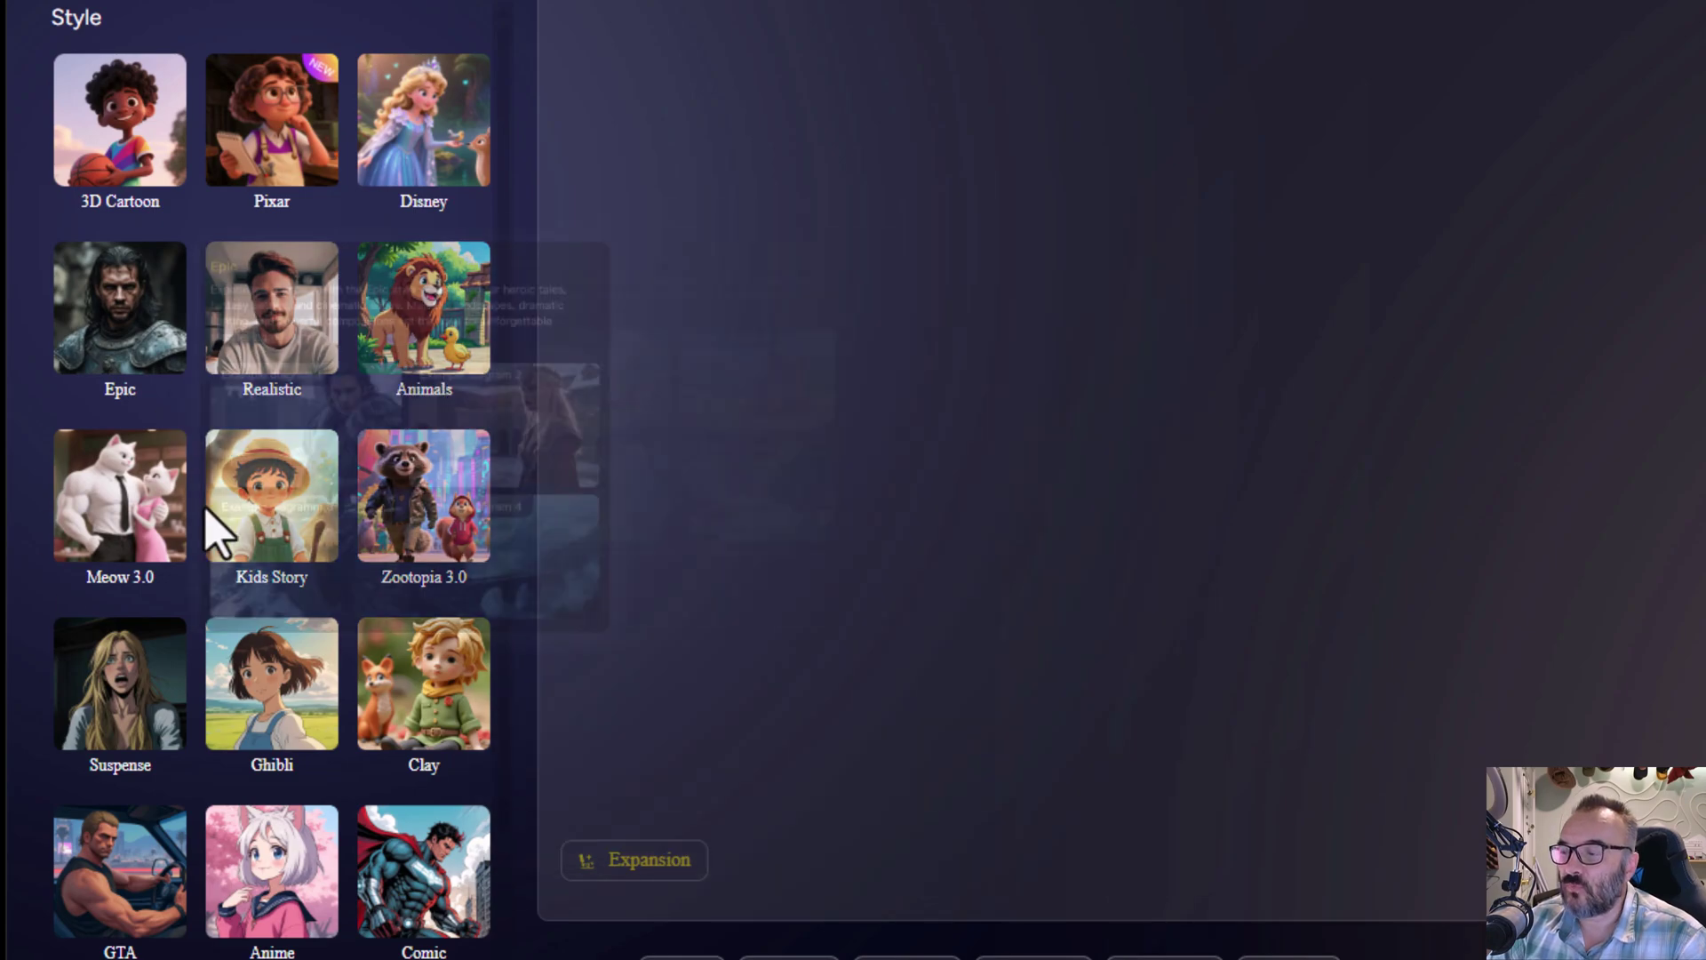
mouse_move(451, 689)
scroll(1421, 426, "down", 5)
scroll(1386, 510, "up", 5)
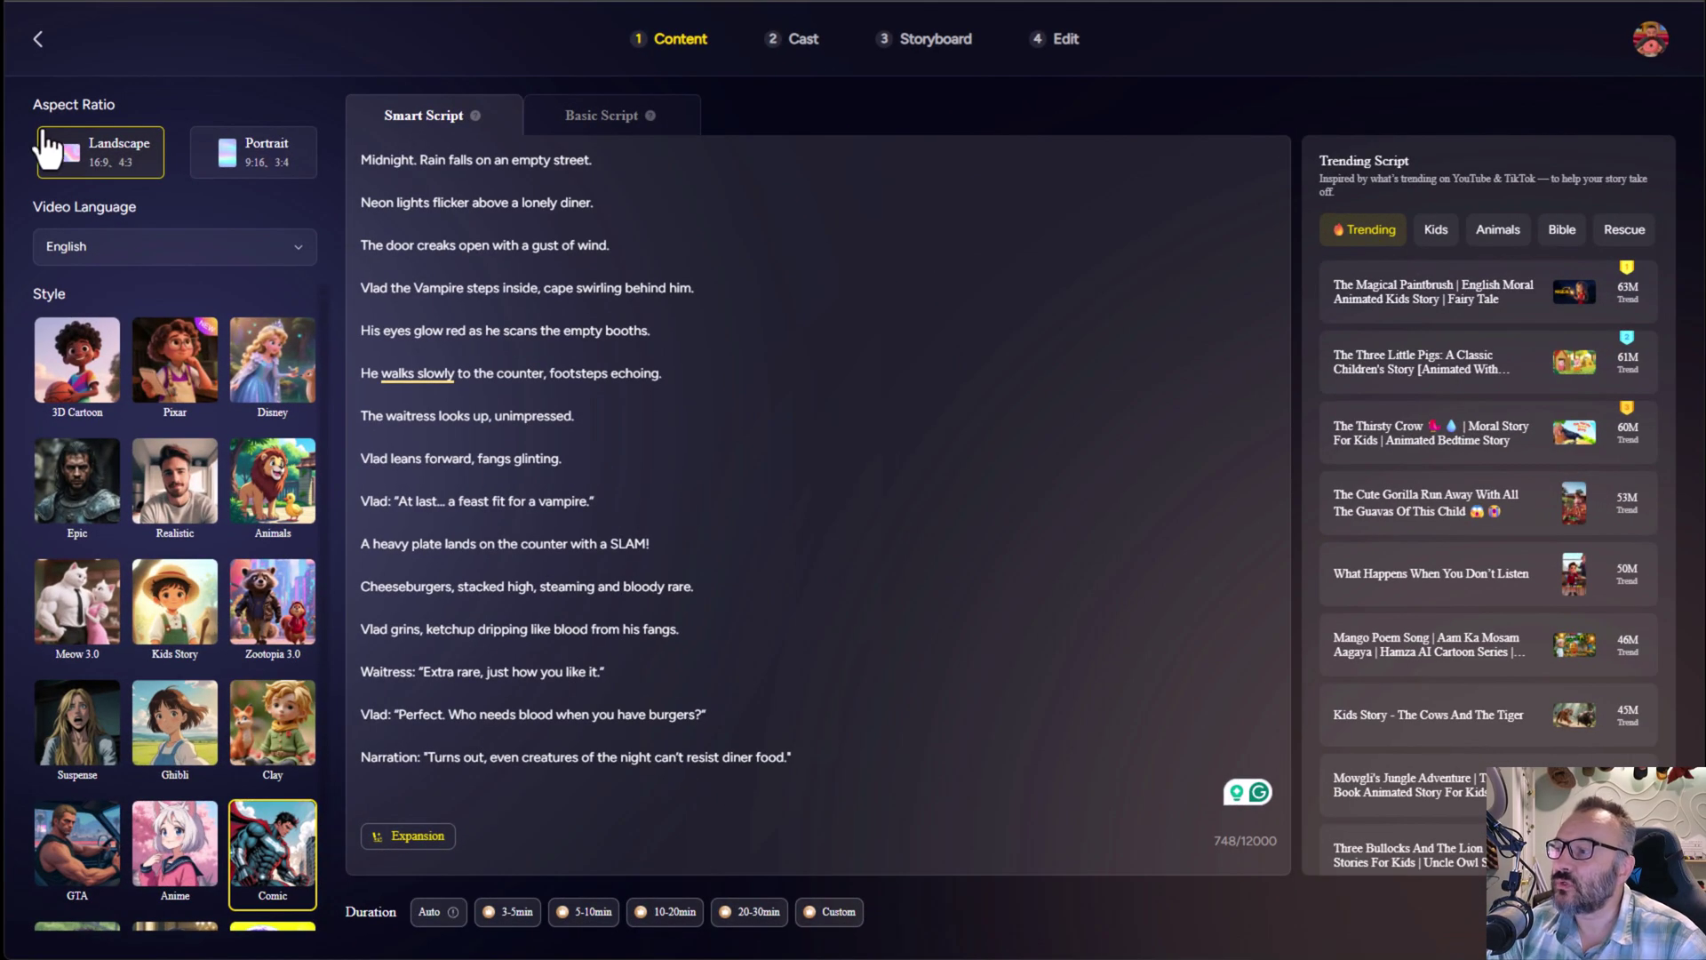
mouse_move(263, 869)
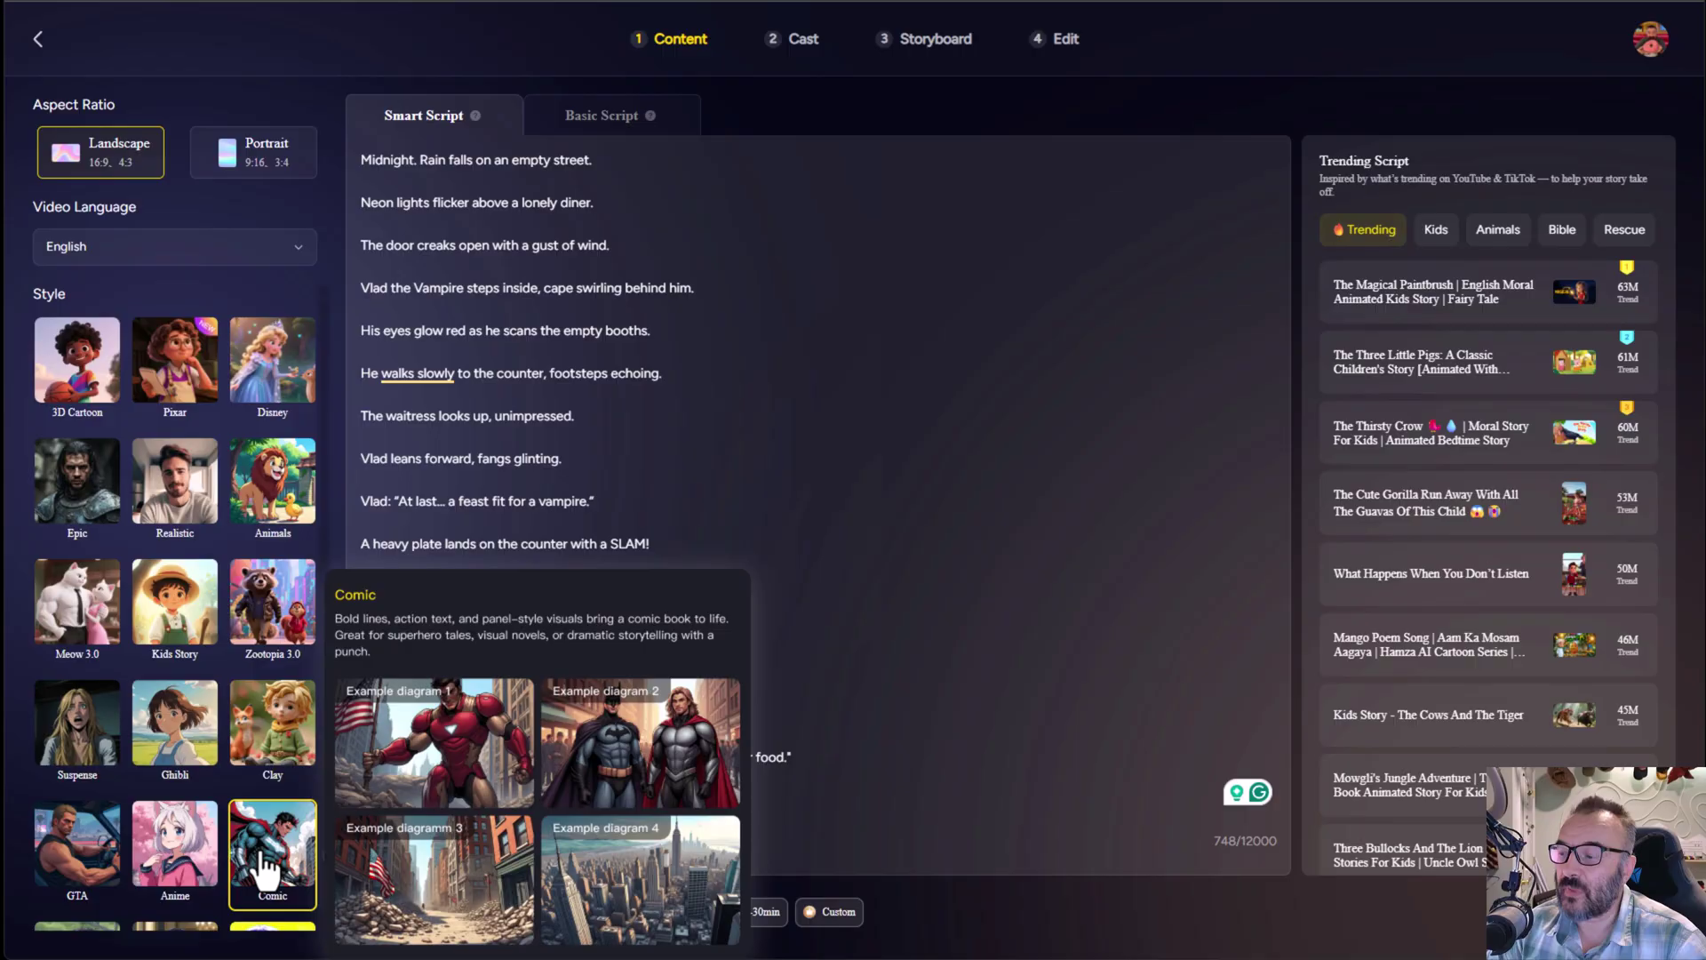
Edit the vampire-diner script text in the Smart Script box.
left_click(809, 382)
left_click_drag(887, 738, 395, 138)
left_click(851, 407)
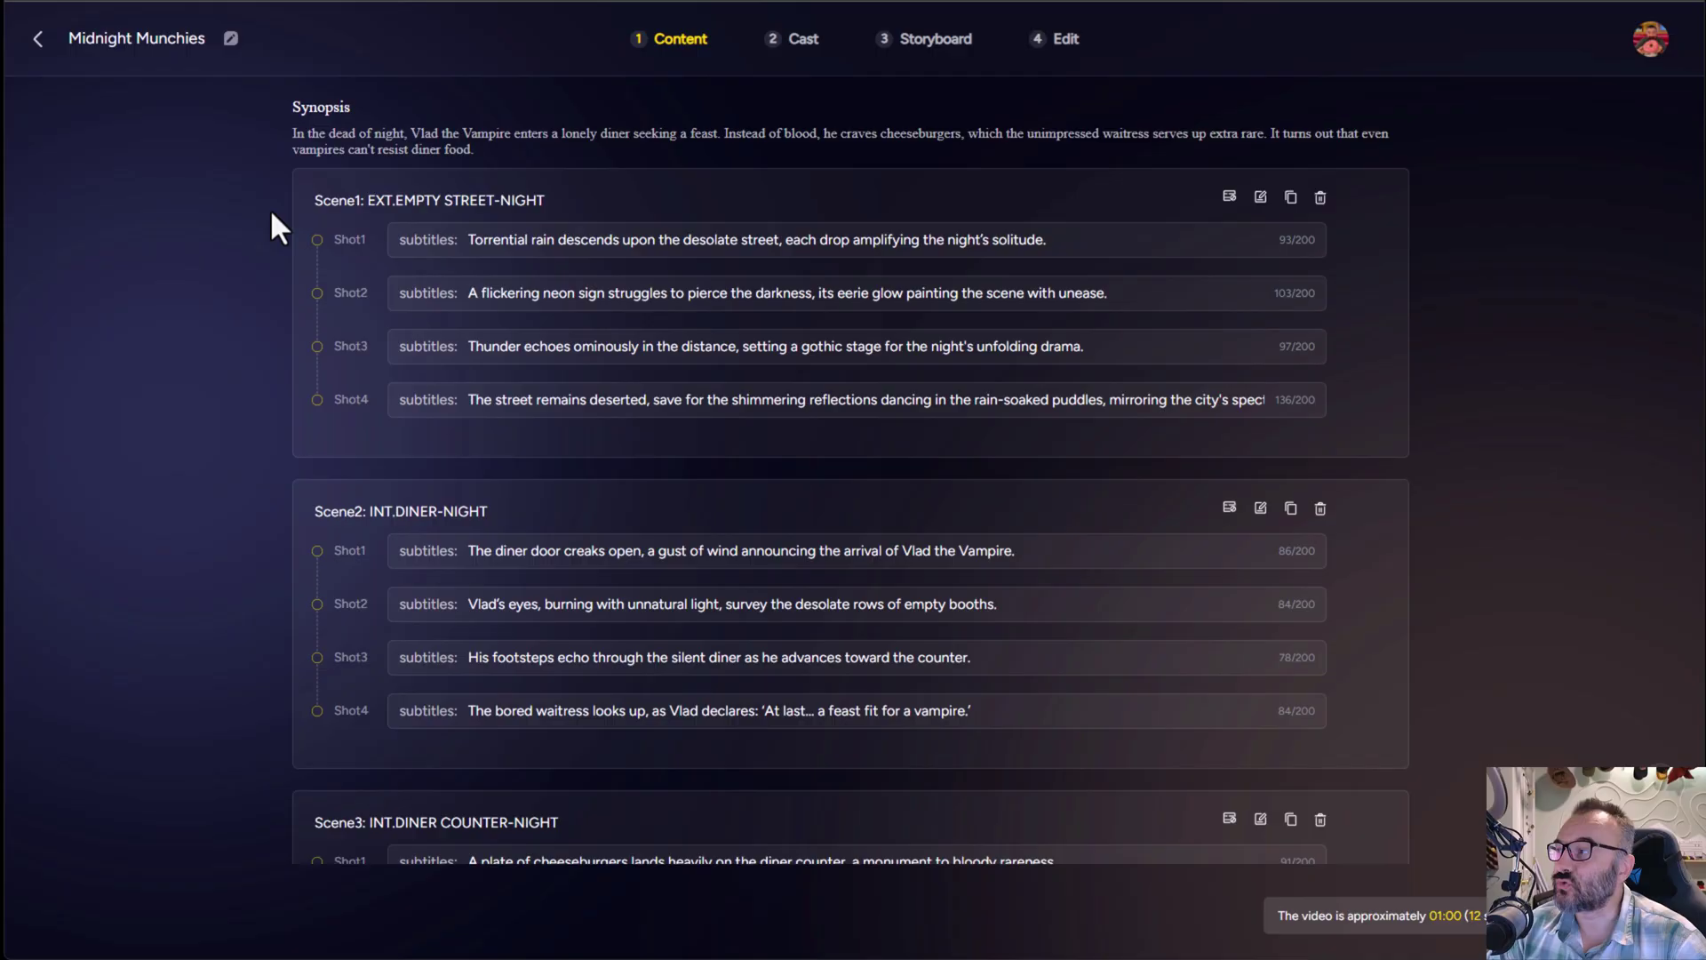
Scroll through the generated Midnight Munchies synopsis and scene shots.
scroll(355, 462, "down", 3)
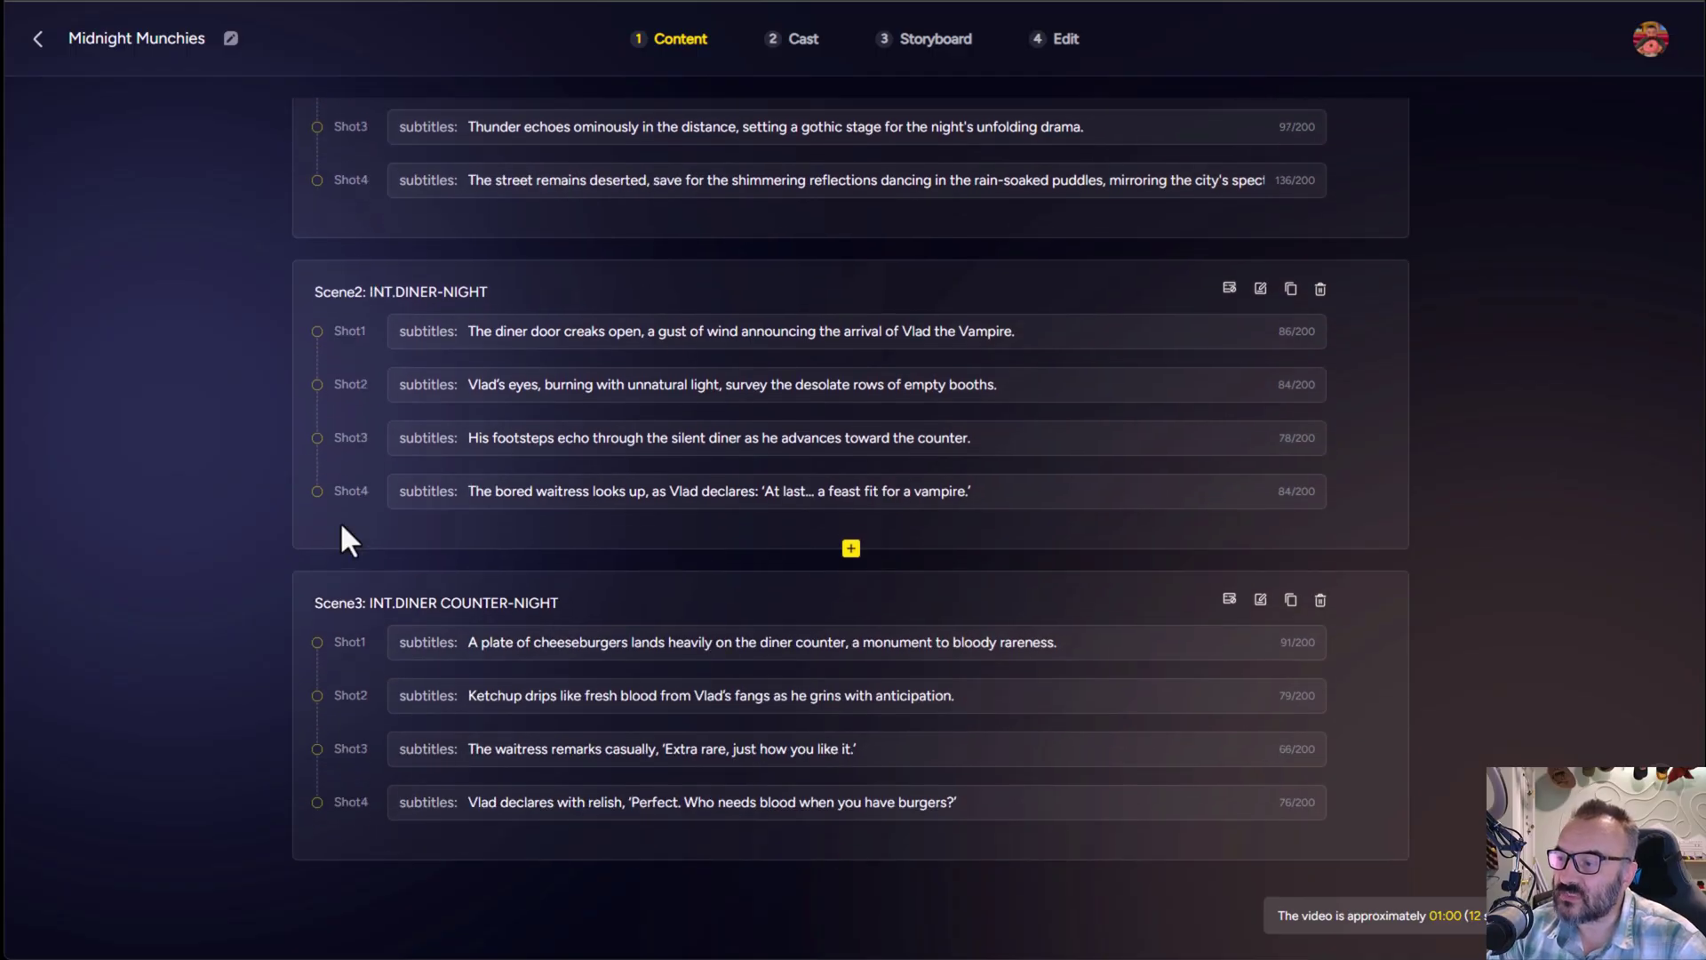
scroll(391, 399, "up", 3)
scroll(677, 447, "down", 3)
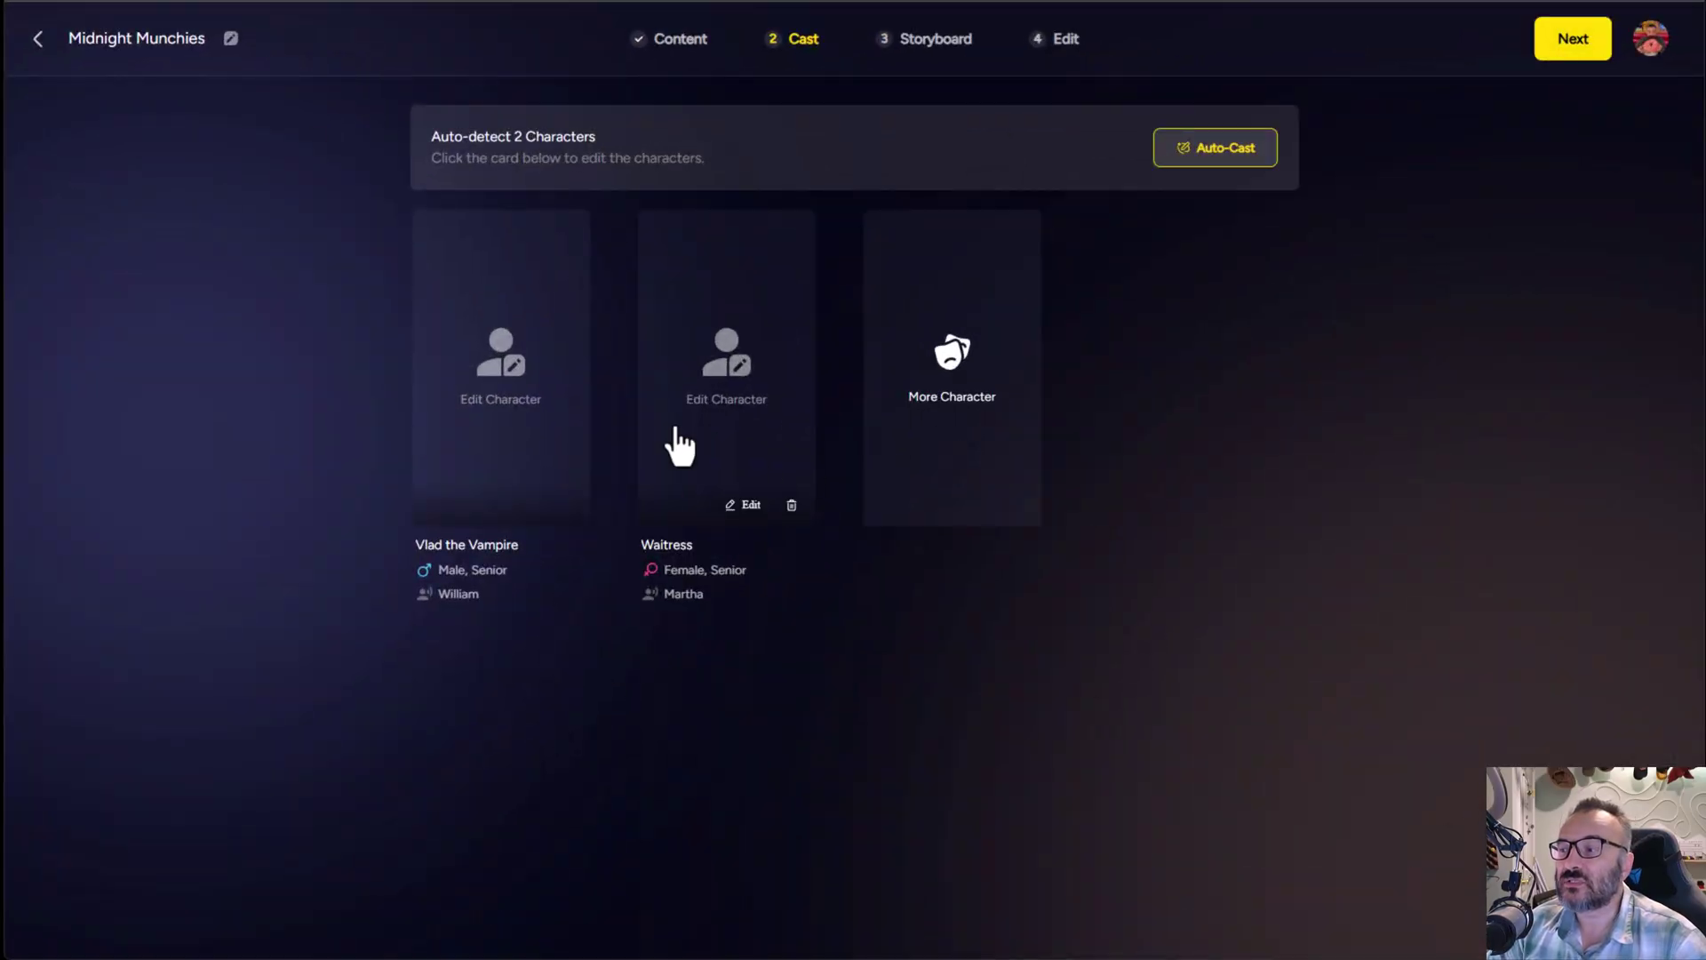
Cast your own long-coated character as Vlad, keeping William as his voice.
mouse_move(795, 422)
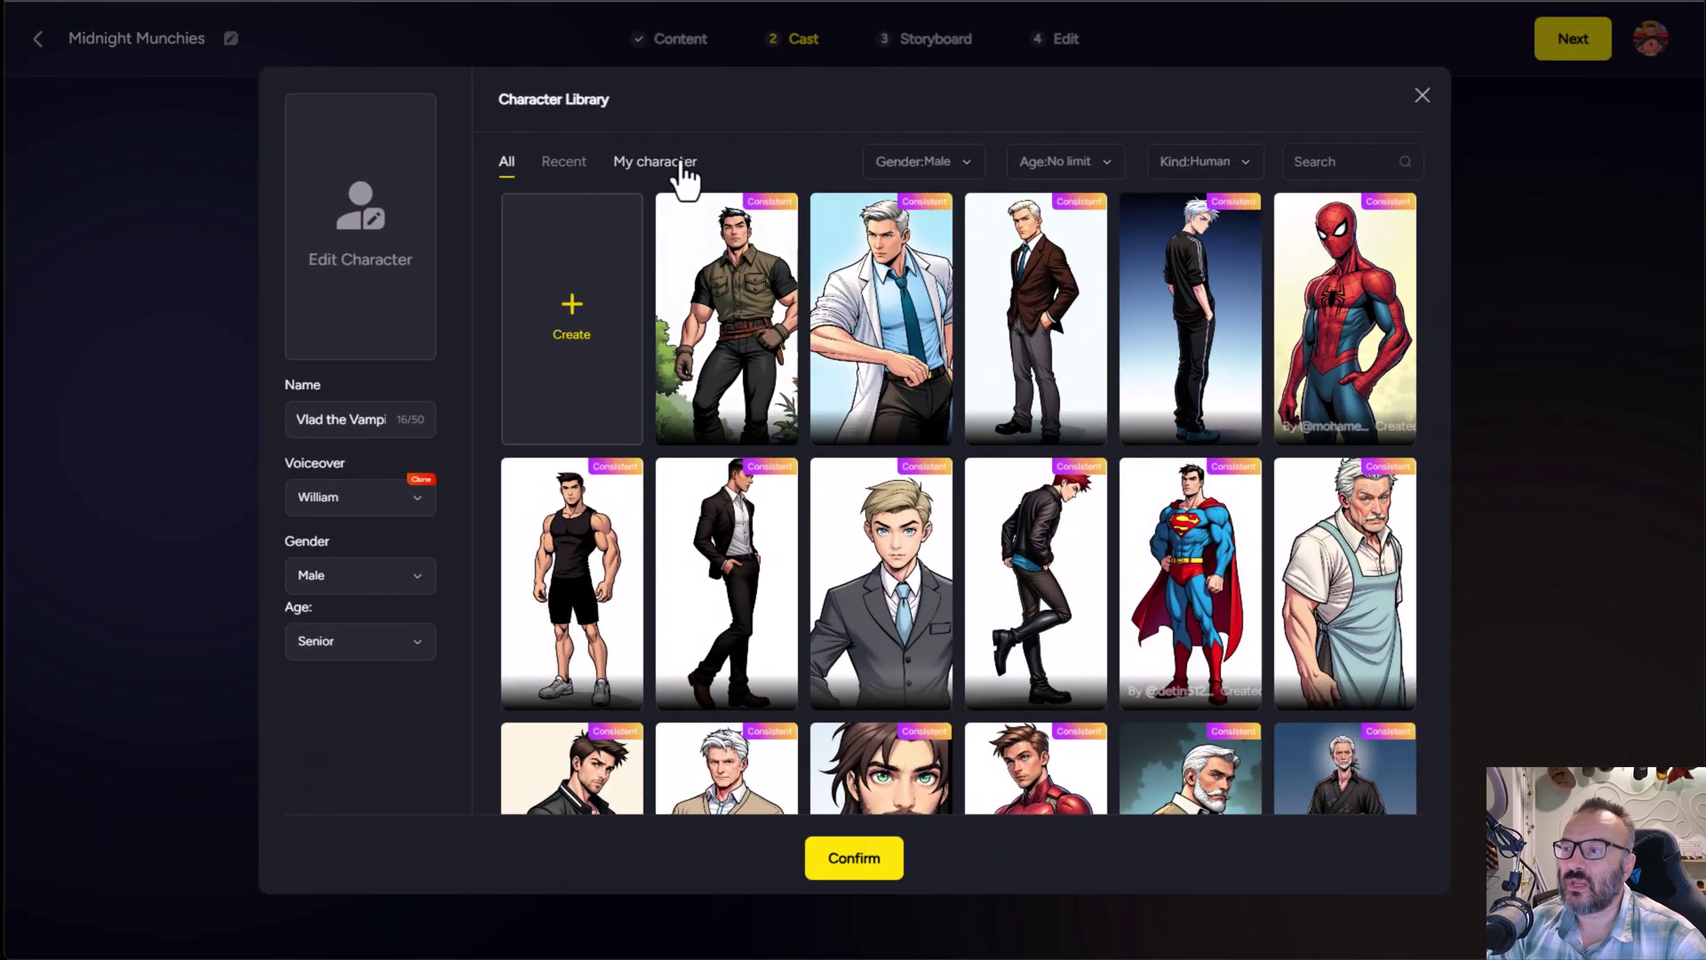
left_click(685, 171)
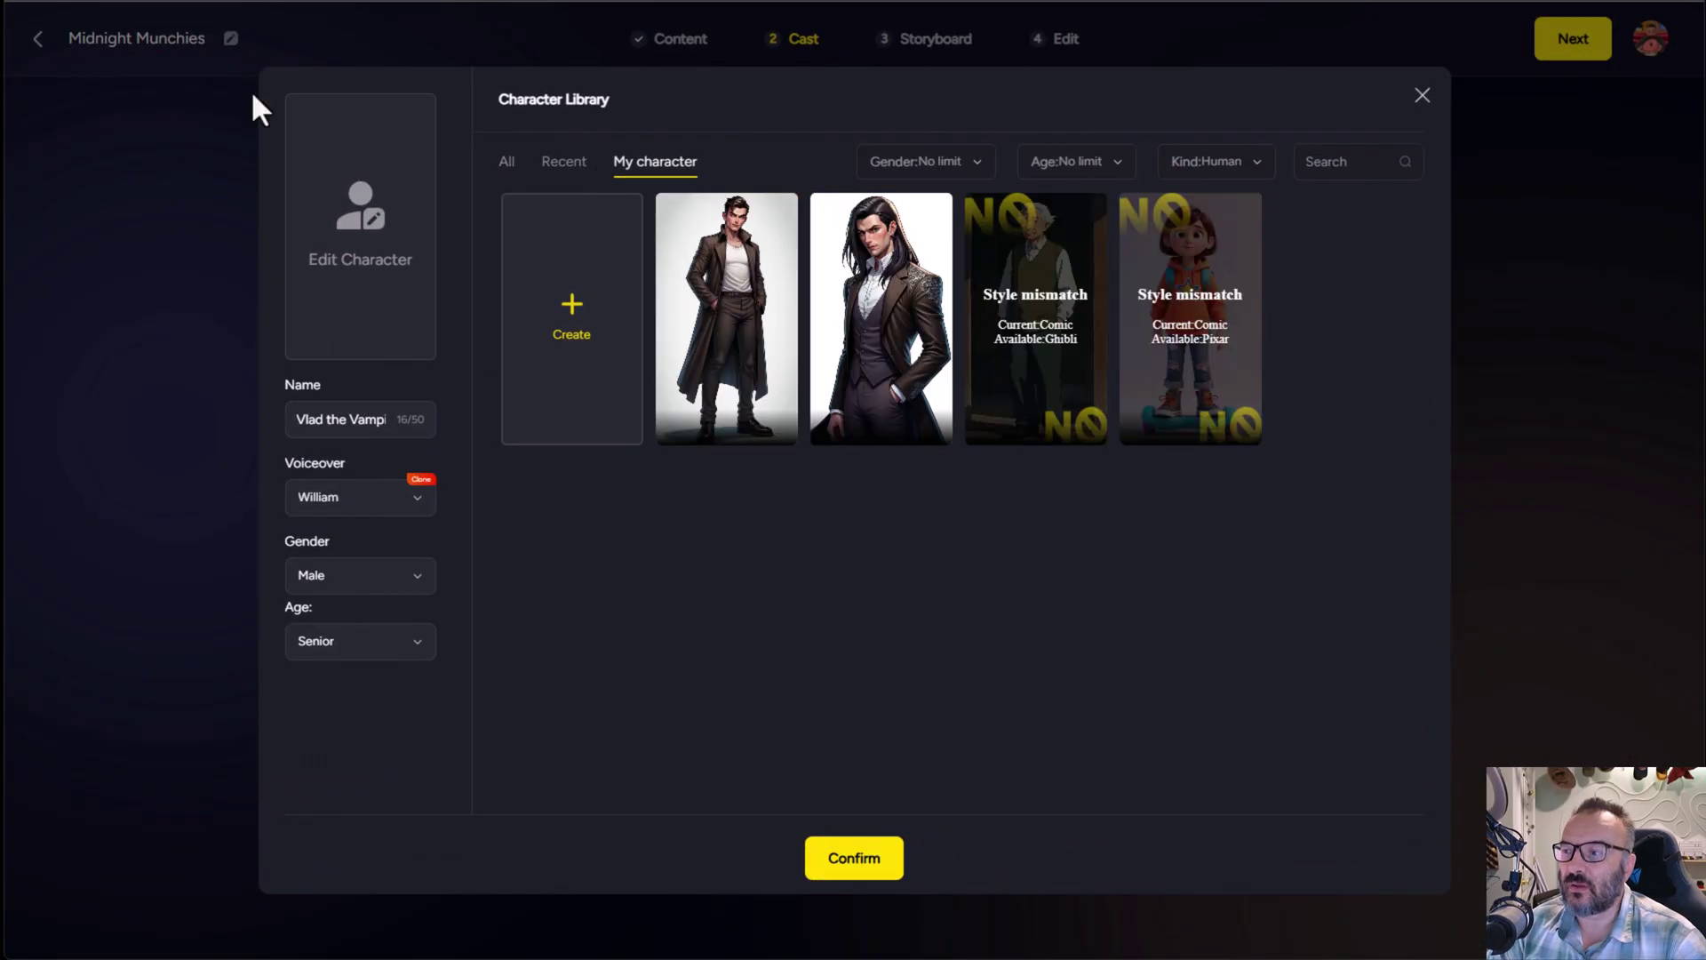
left_click(714, 313)
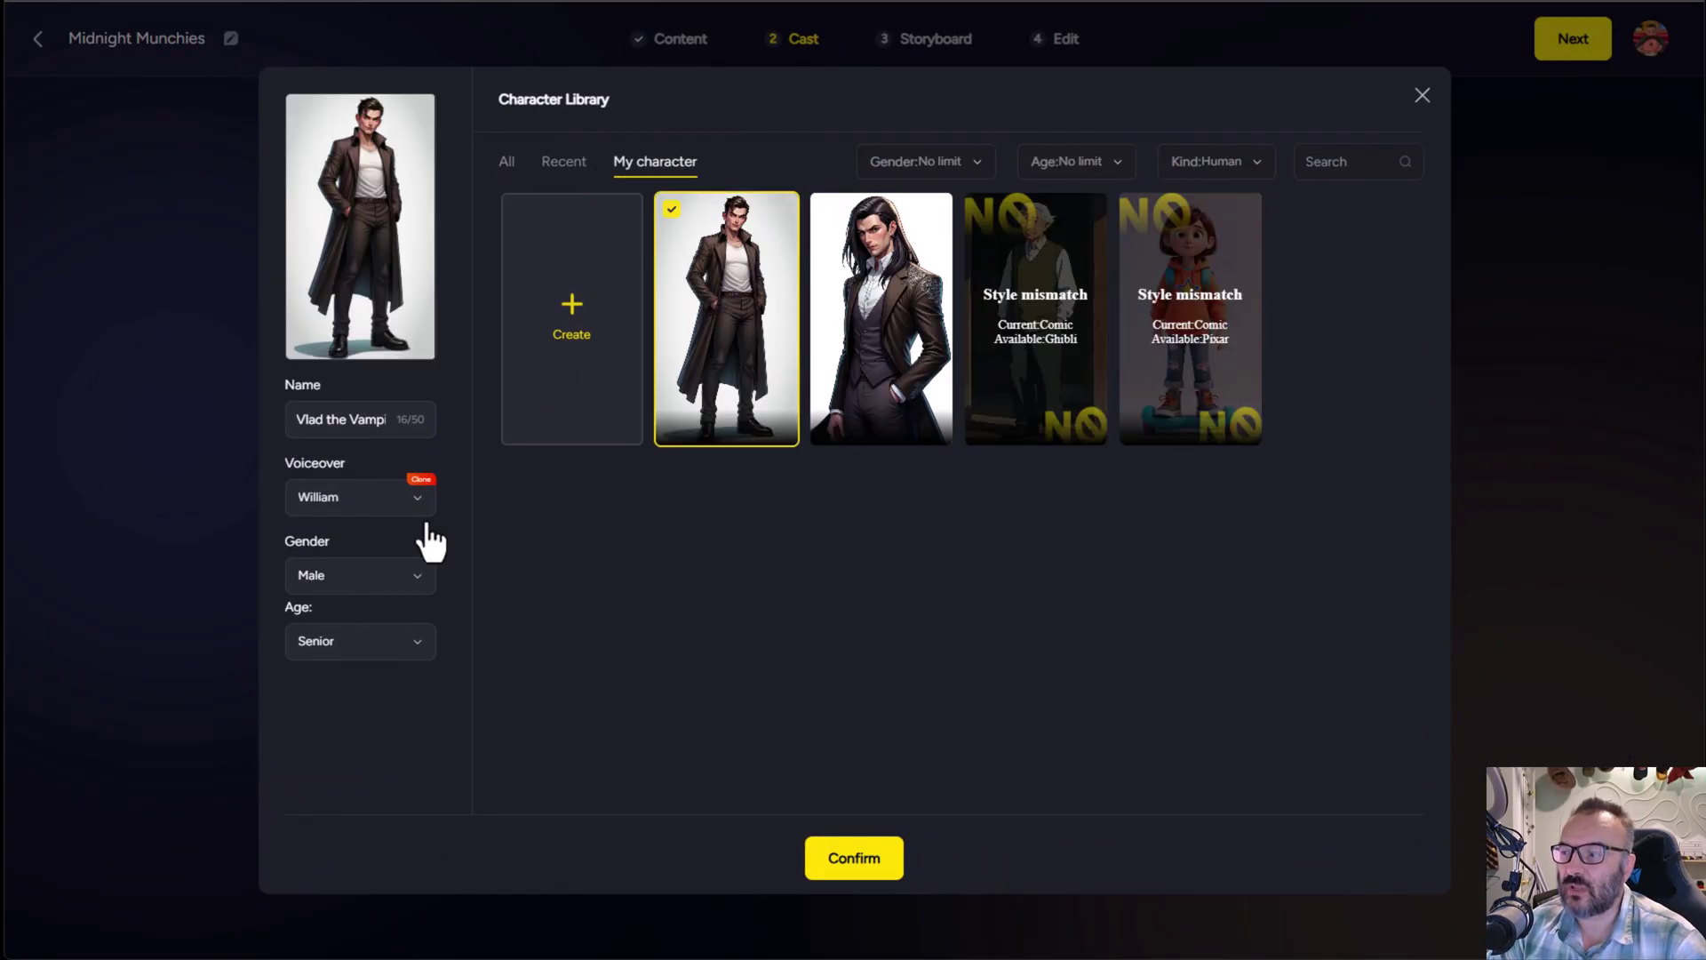
left_click(389, 502)
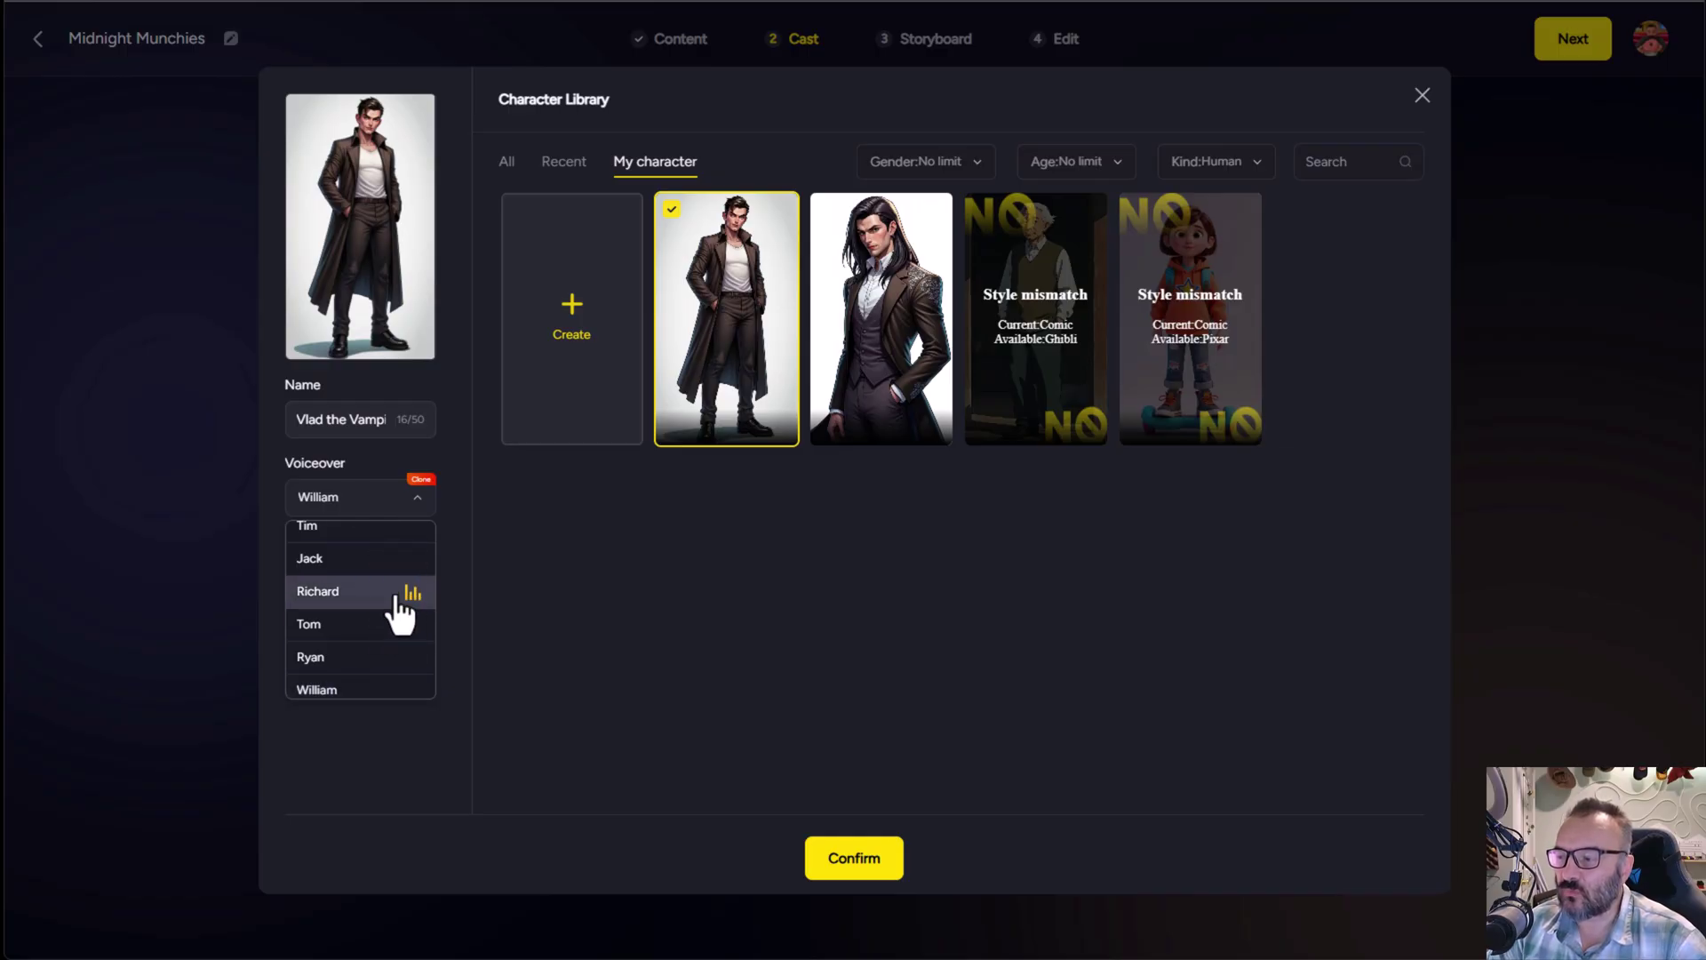
left_click(478, 692)
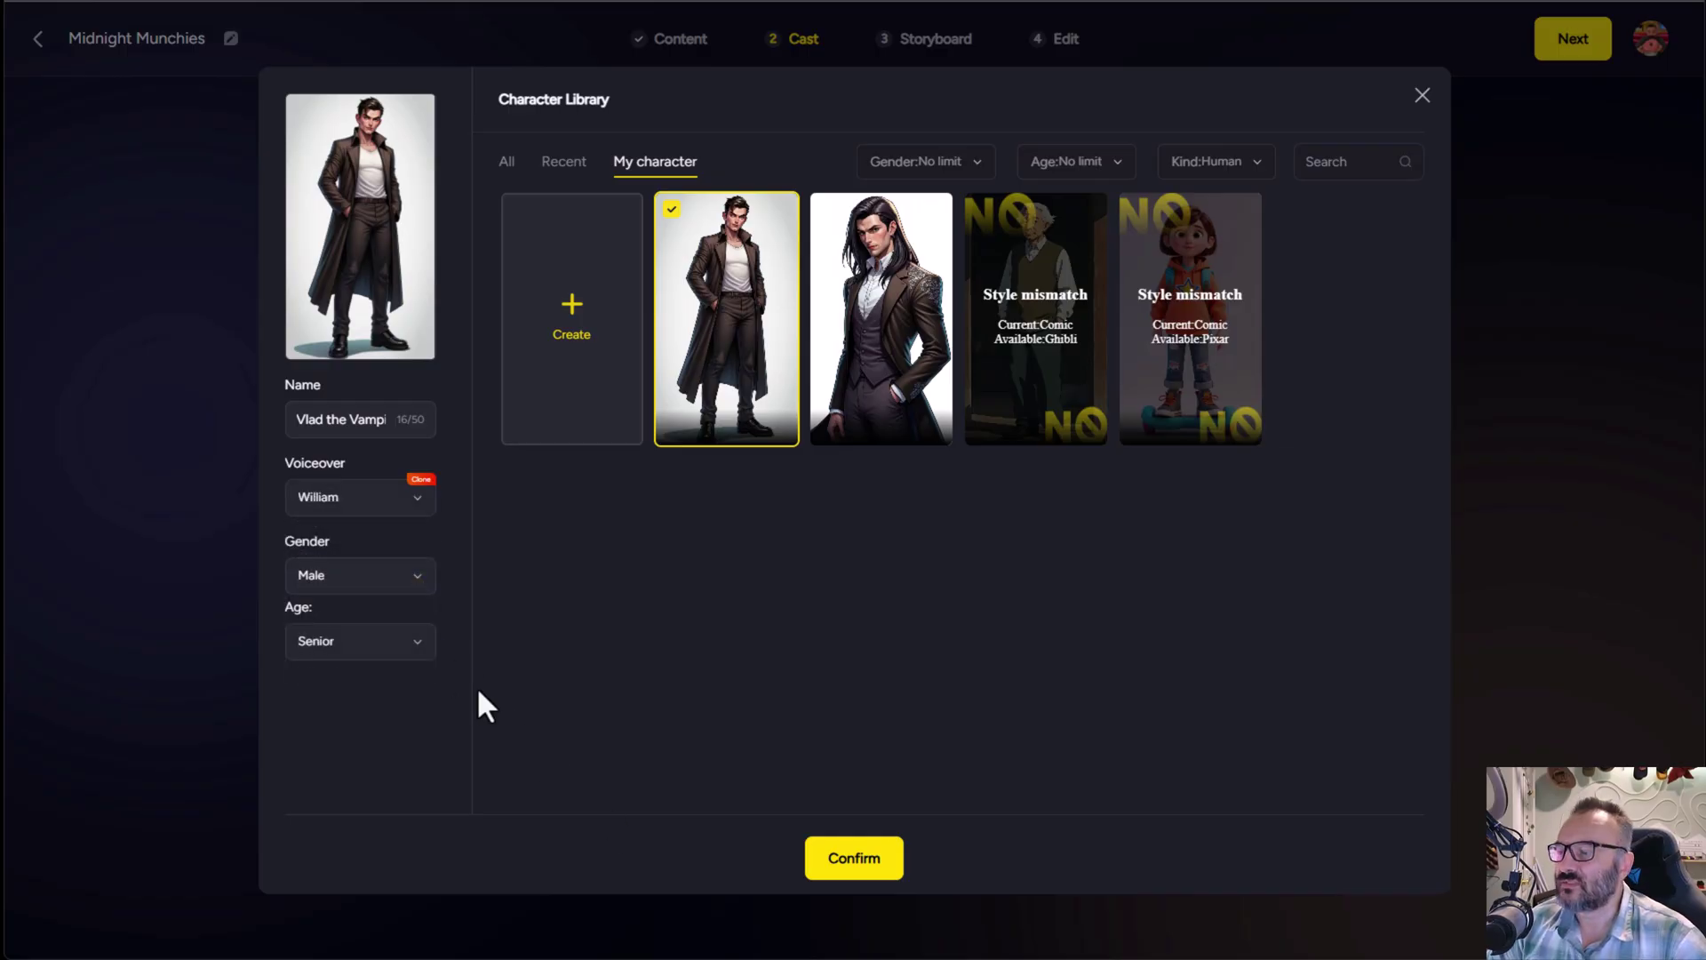
left_click(848, 862)
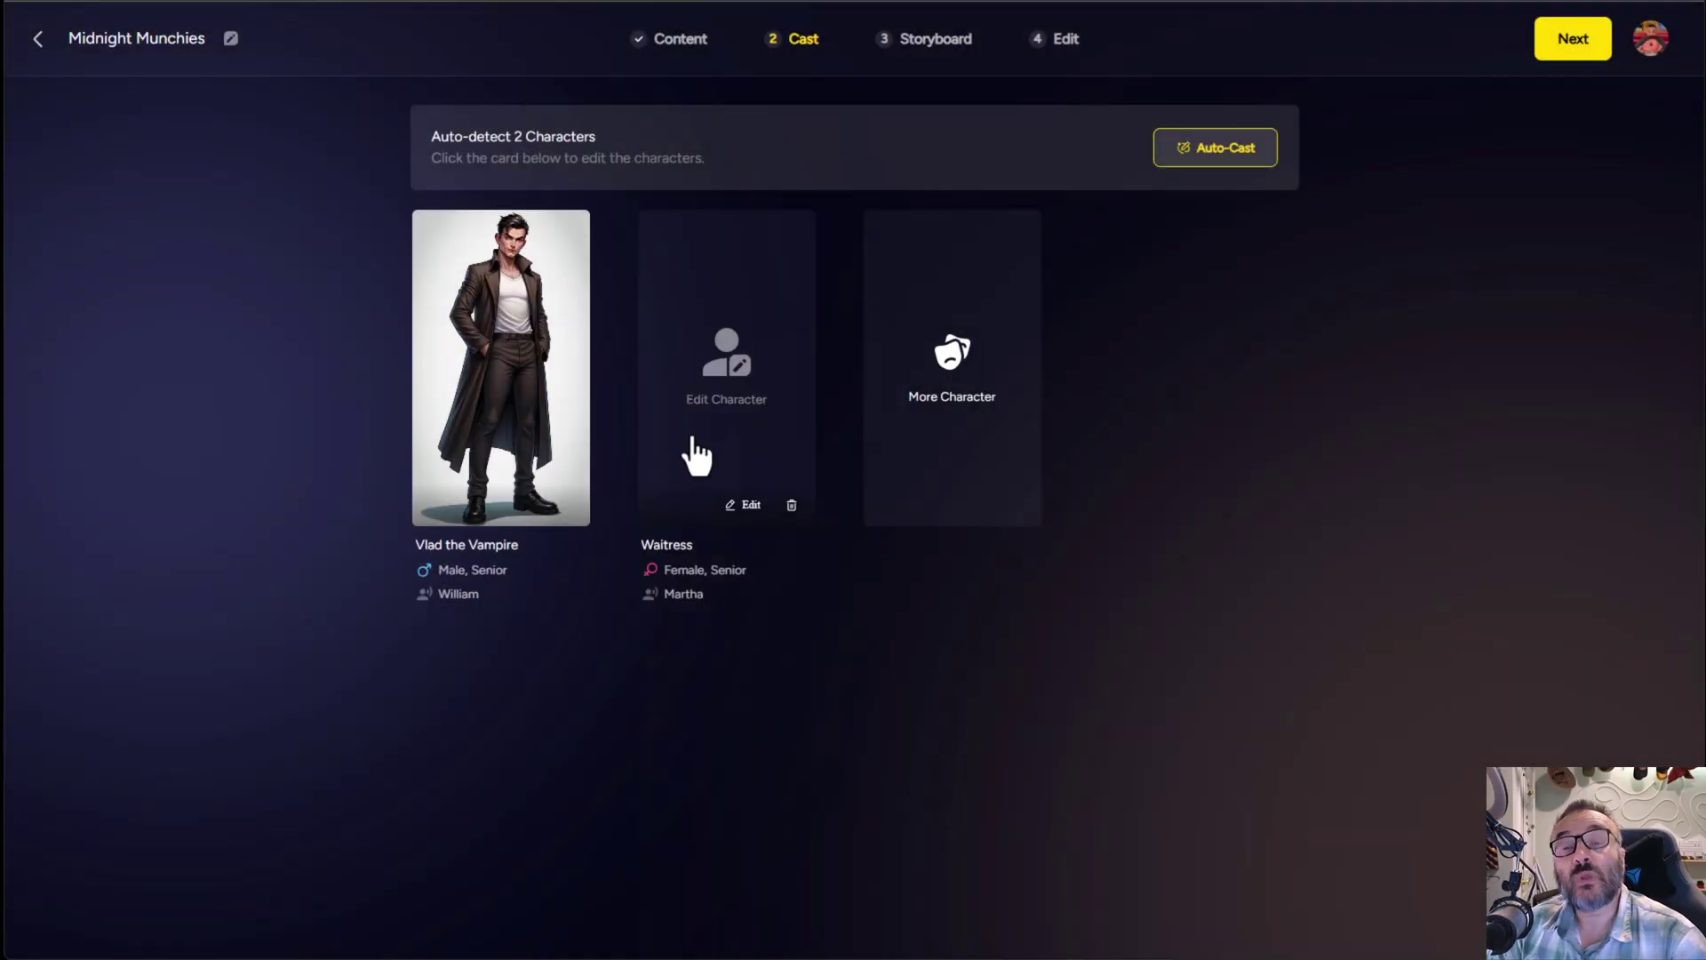
Cast the ponytail leather-jacket woman as the Waitress and proceed to the storyboard.
left_click(742, 410)
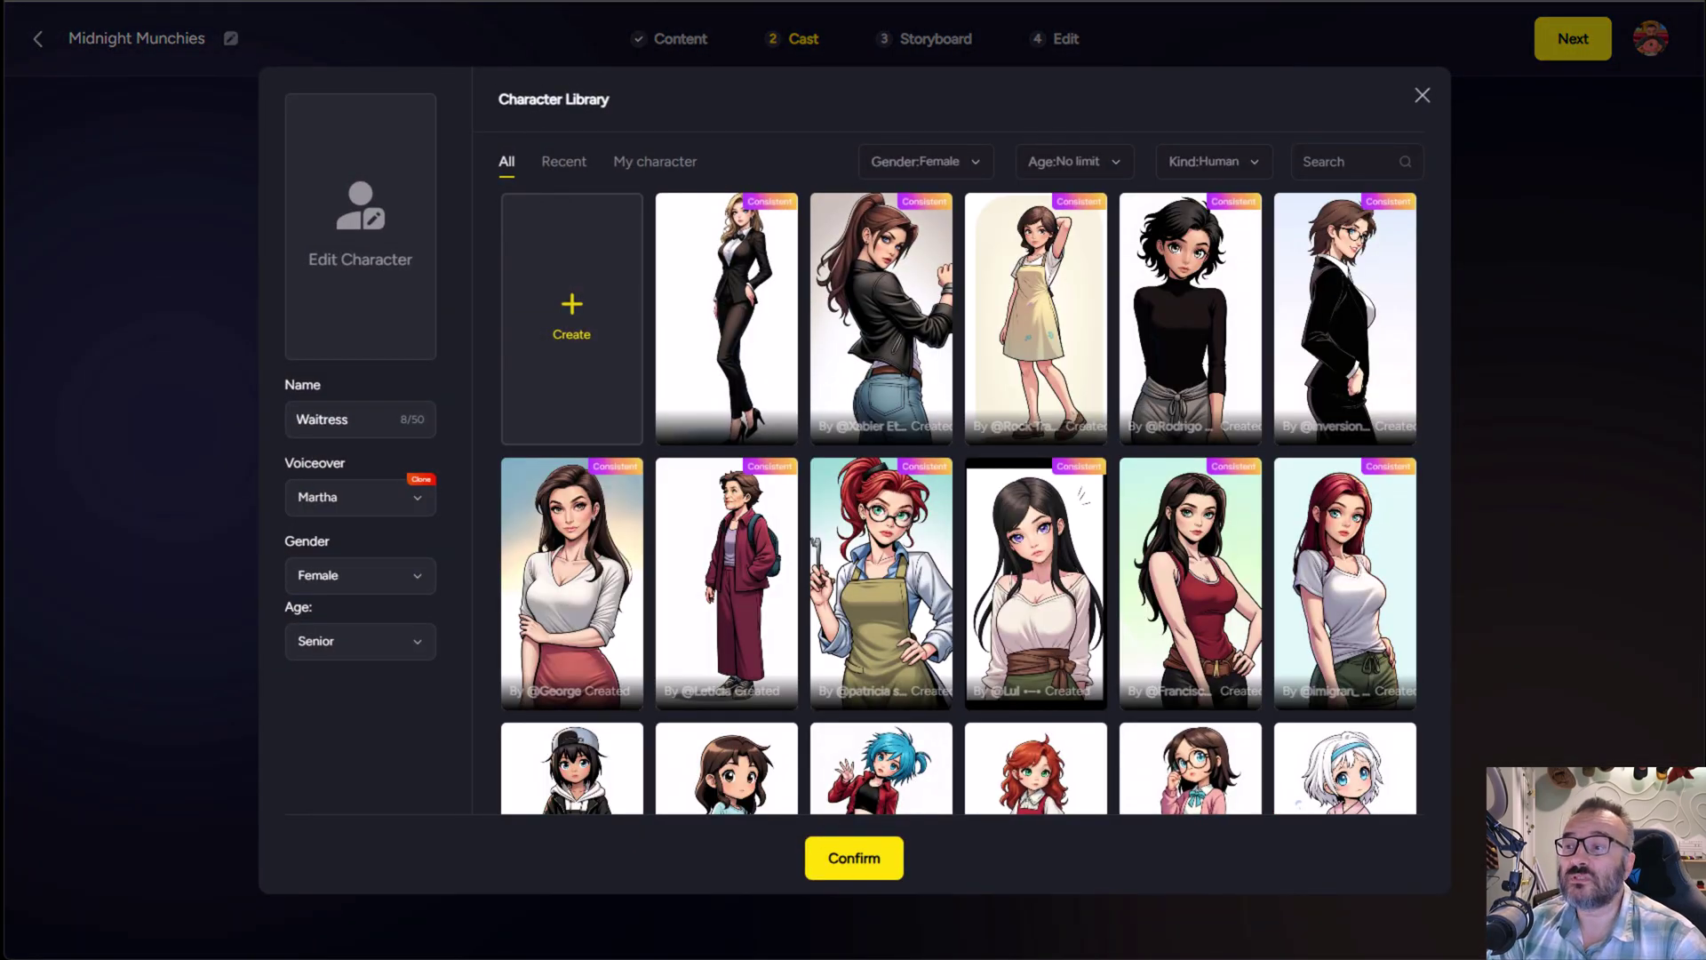
left_click(910, 320)
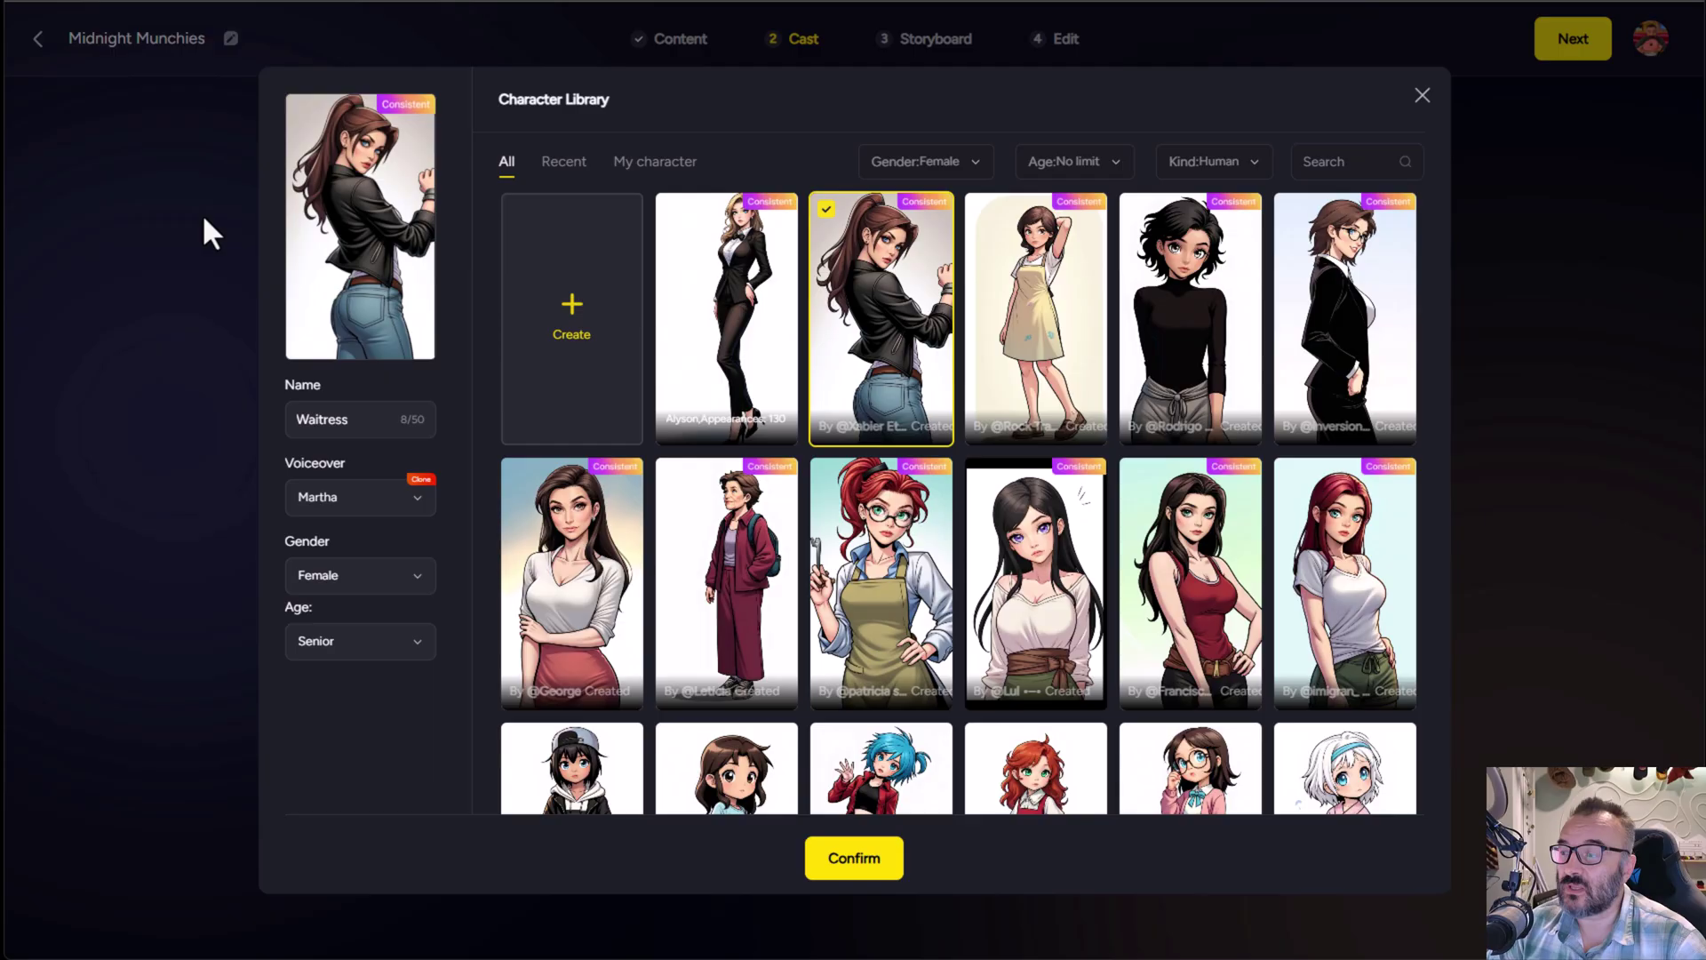
left_click(855, 860)
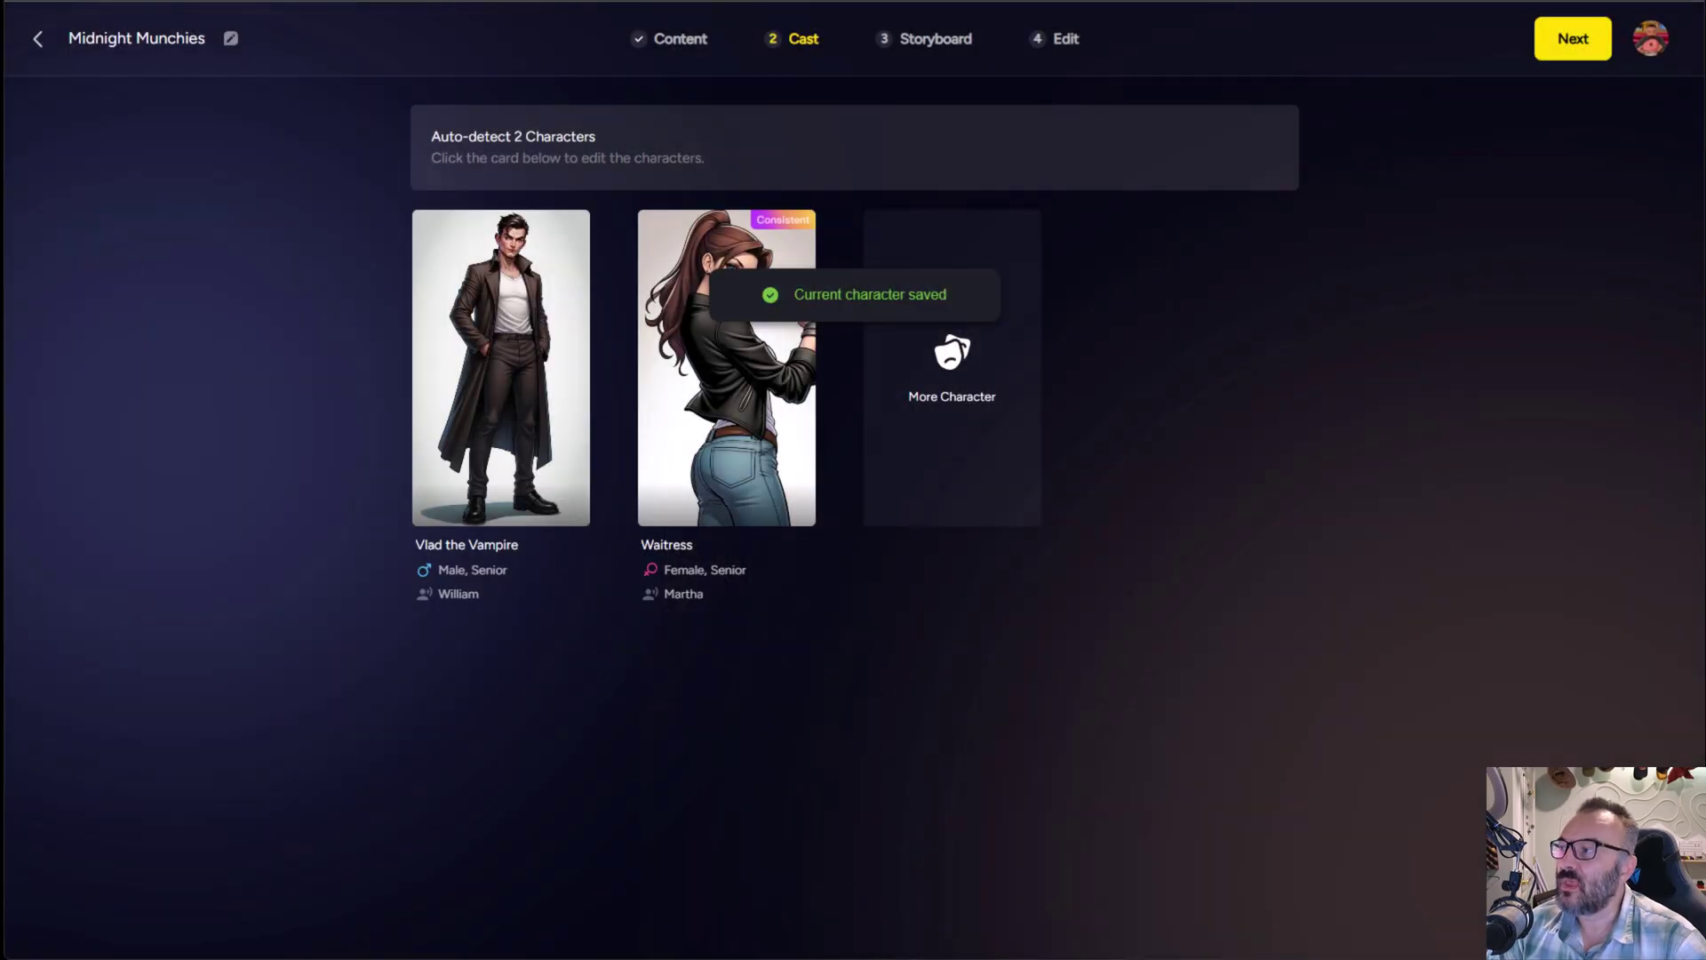
left_click(1573, 38)
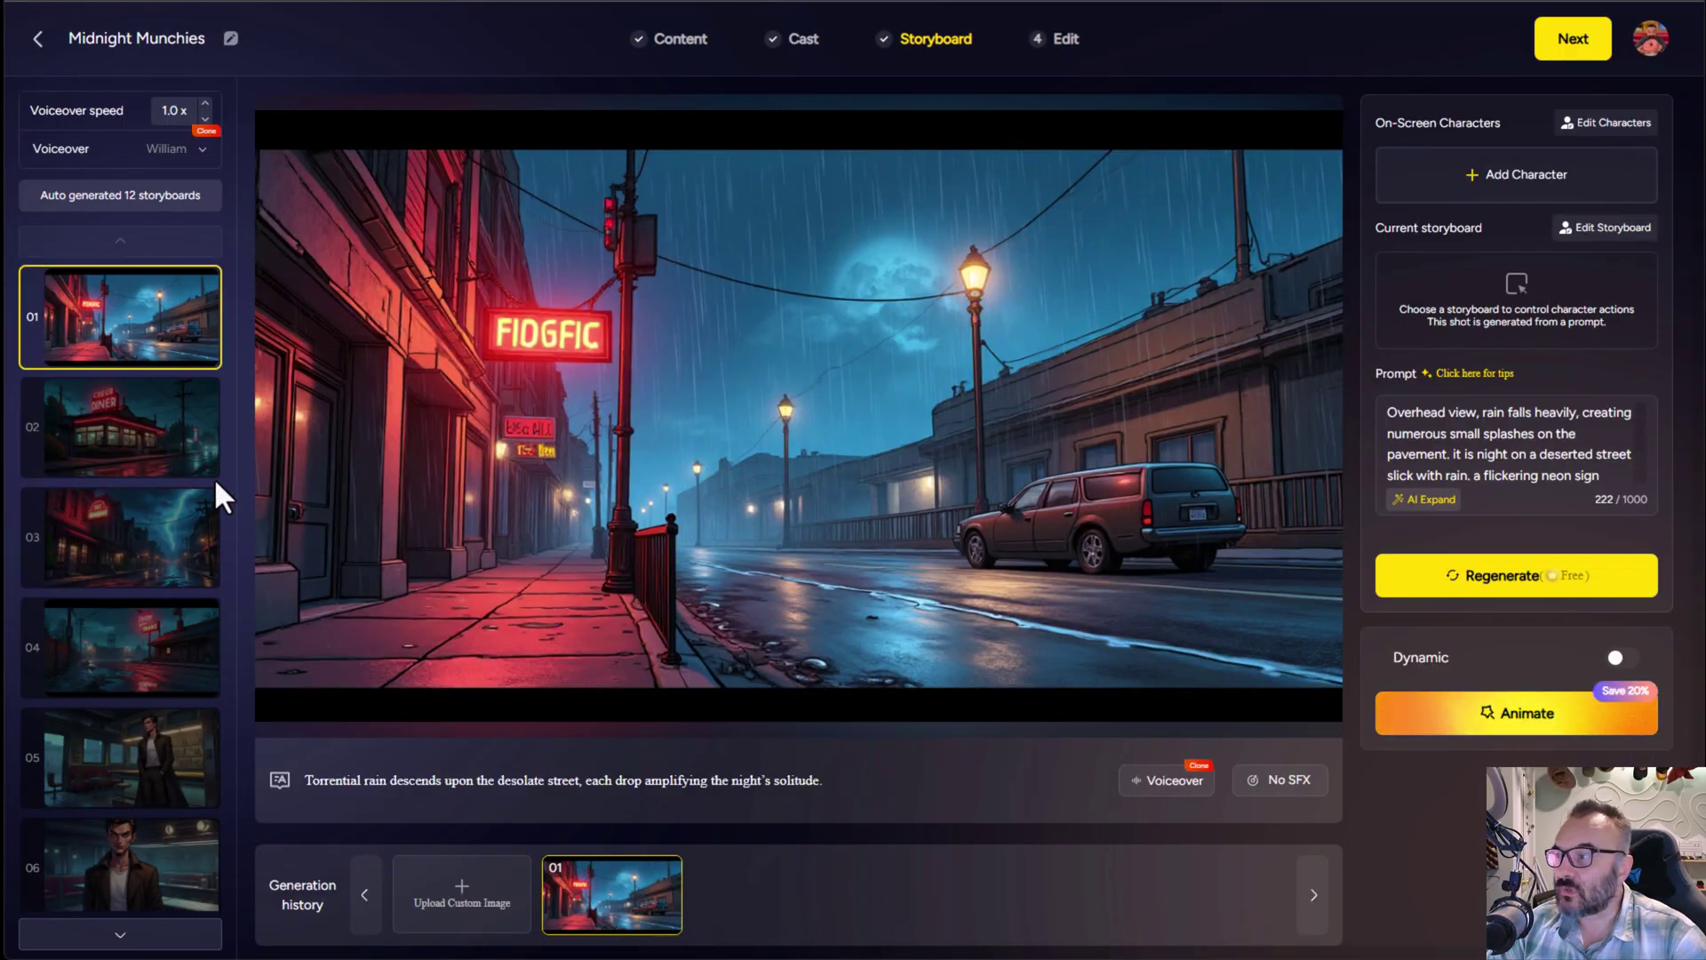
Review storyboards 02 through 10, from the diner exterior to Vlad grinning over cheeseburgers.
scroll(125, 382, "down", 1)
left_click(128, 384)
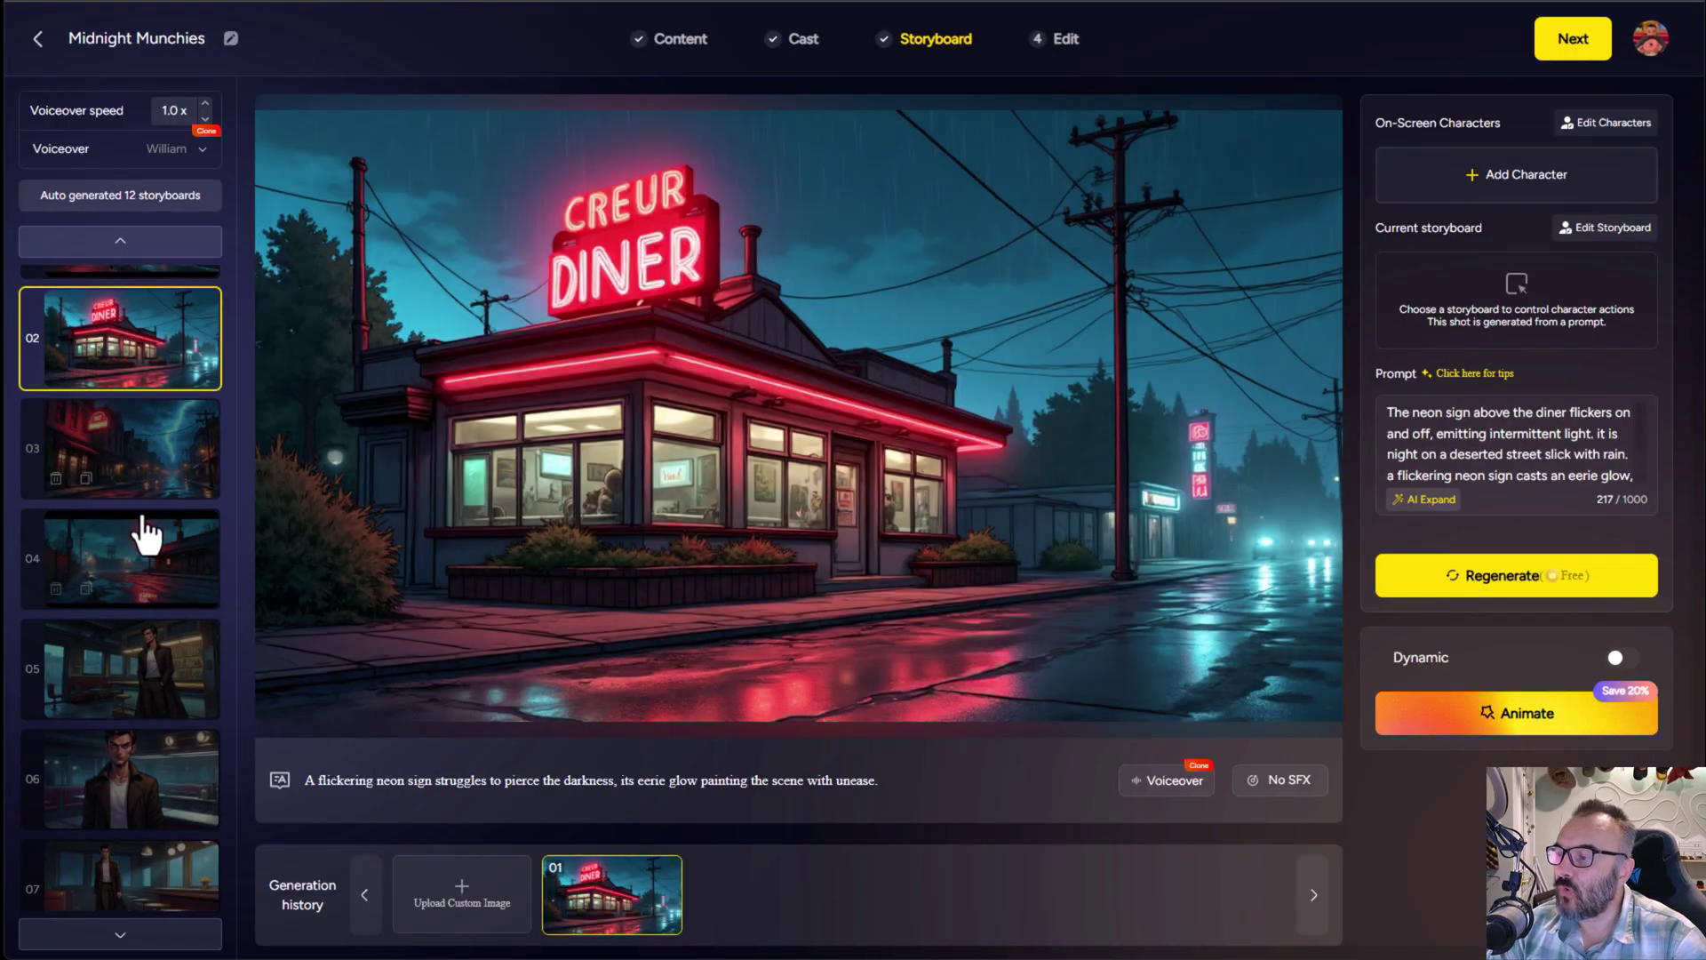
left_click(149, 476)
left_click(145, 561)
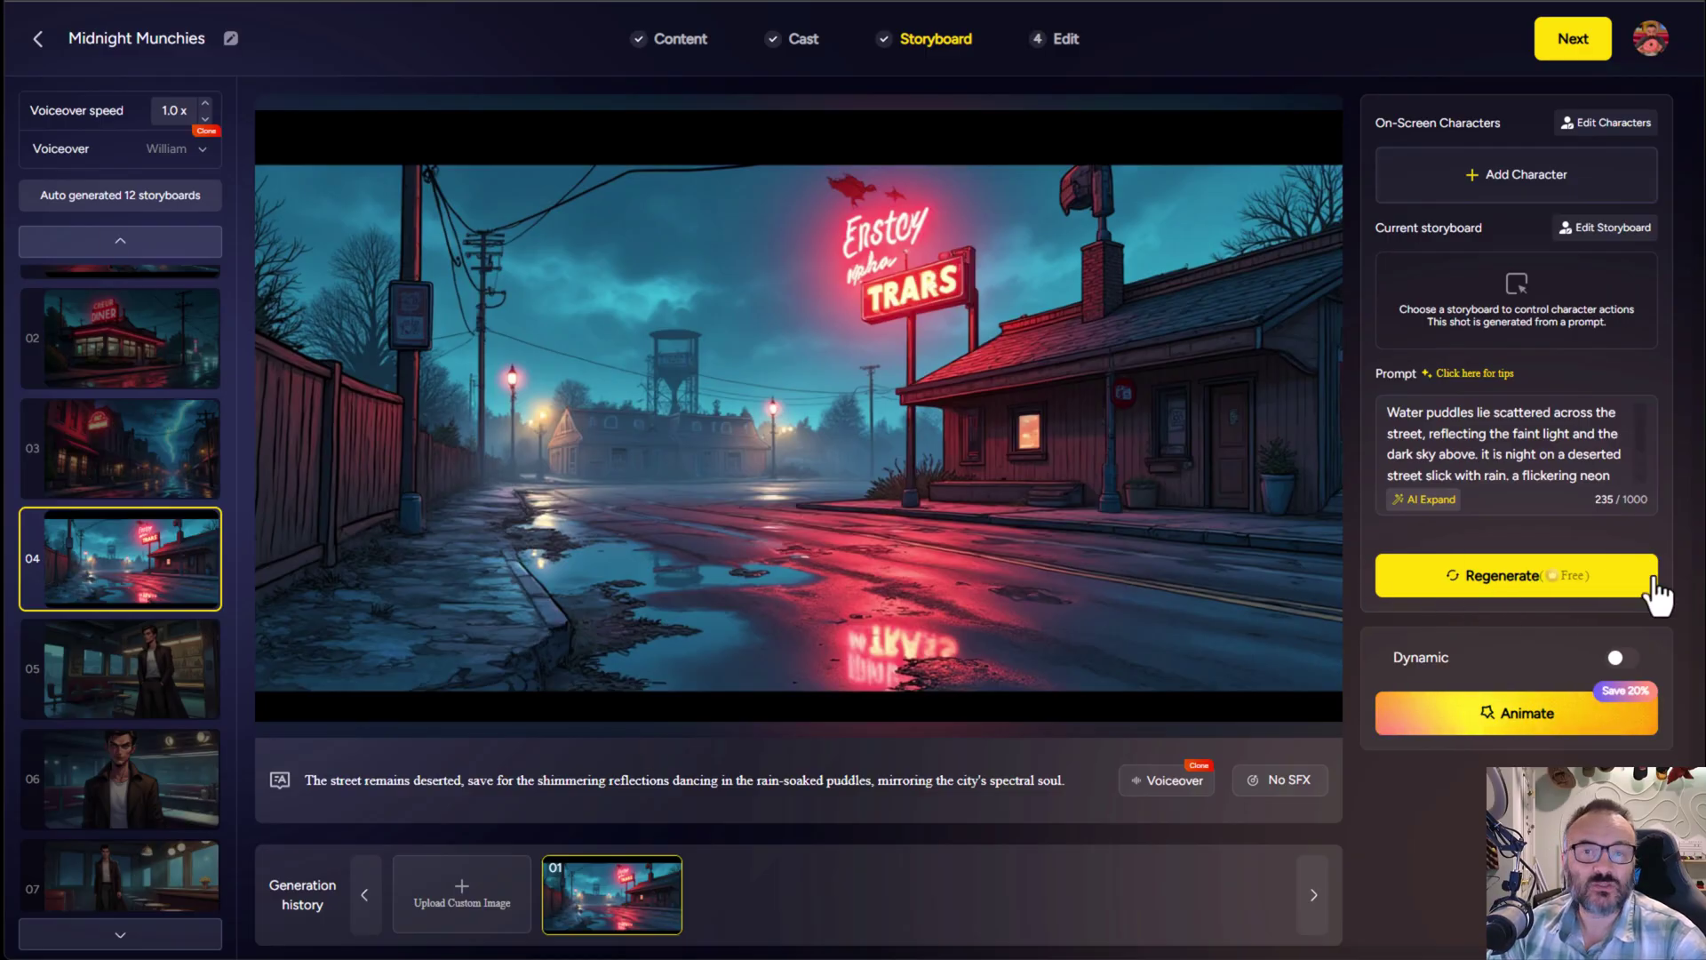
left_click(140, 668)
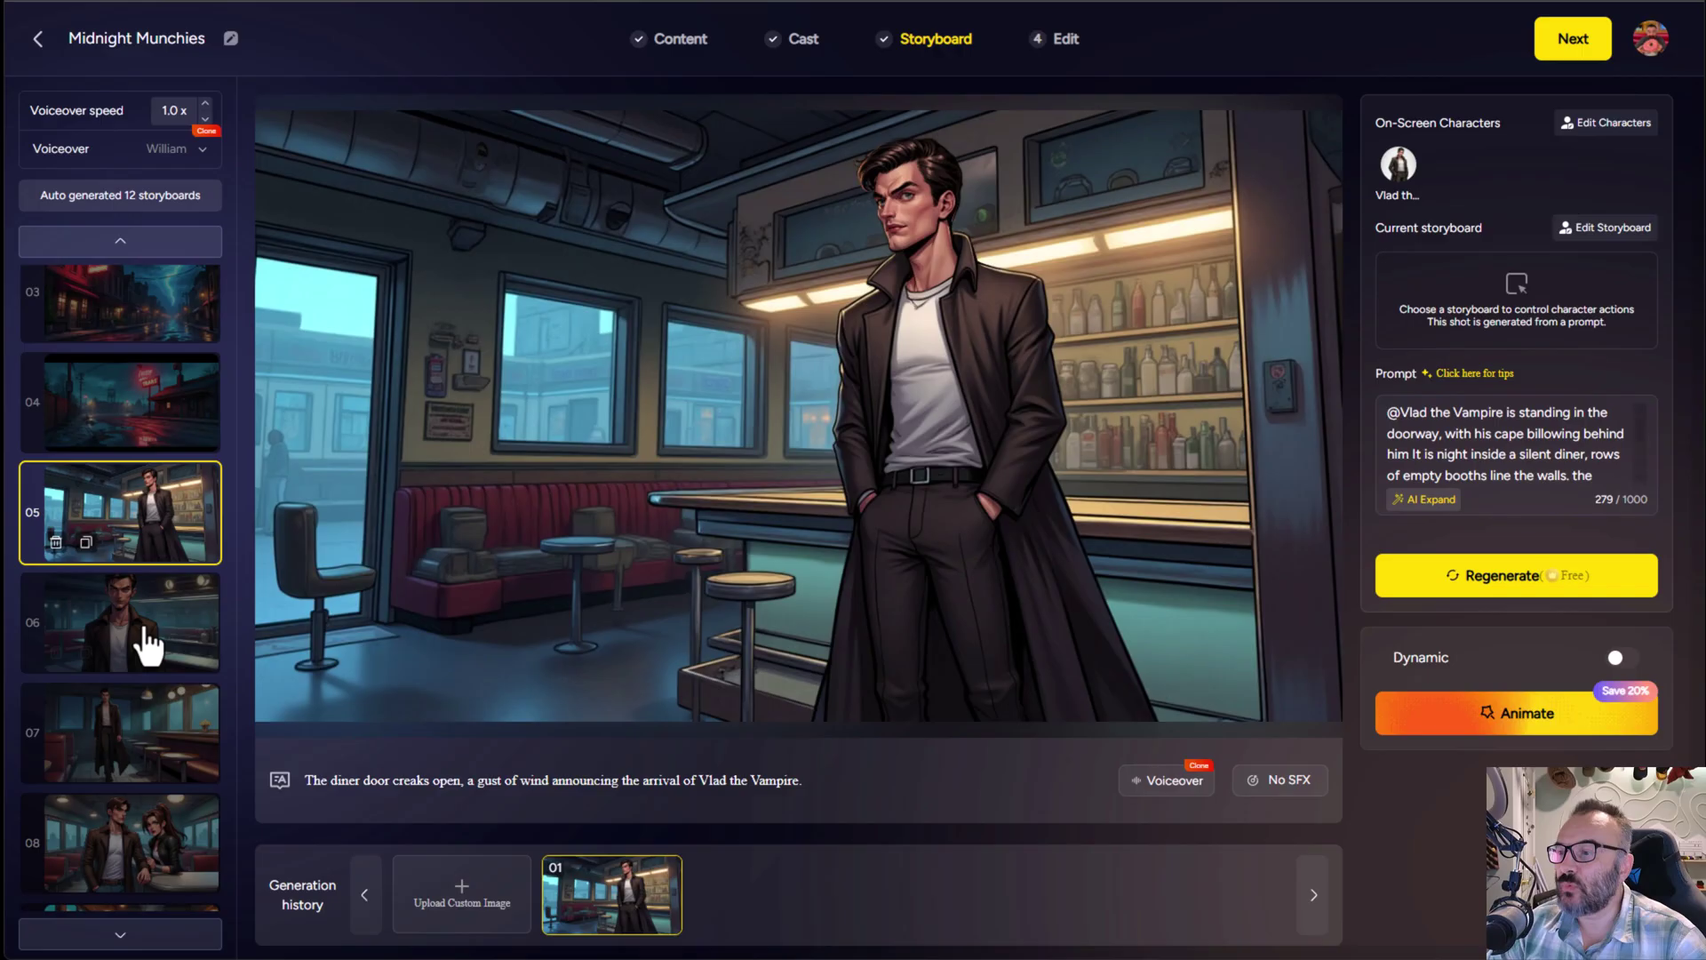
left_click(116, 622)
left_click(136, 731)
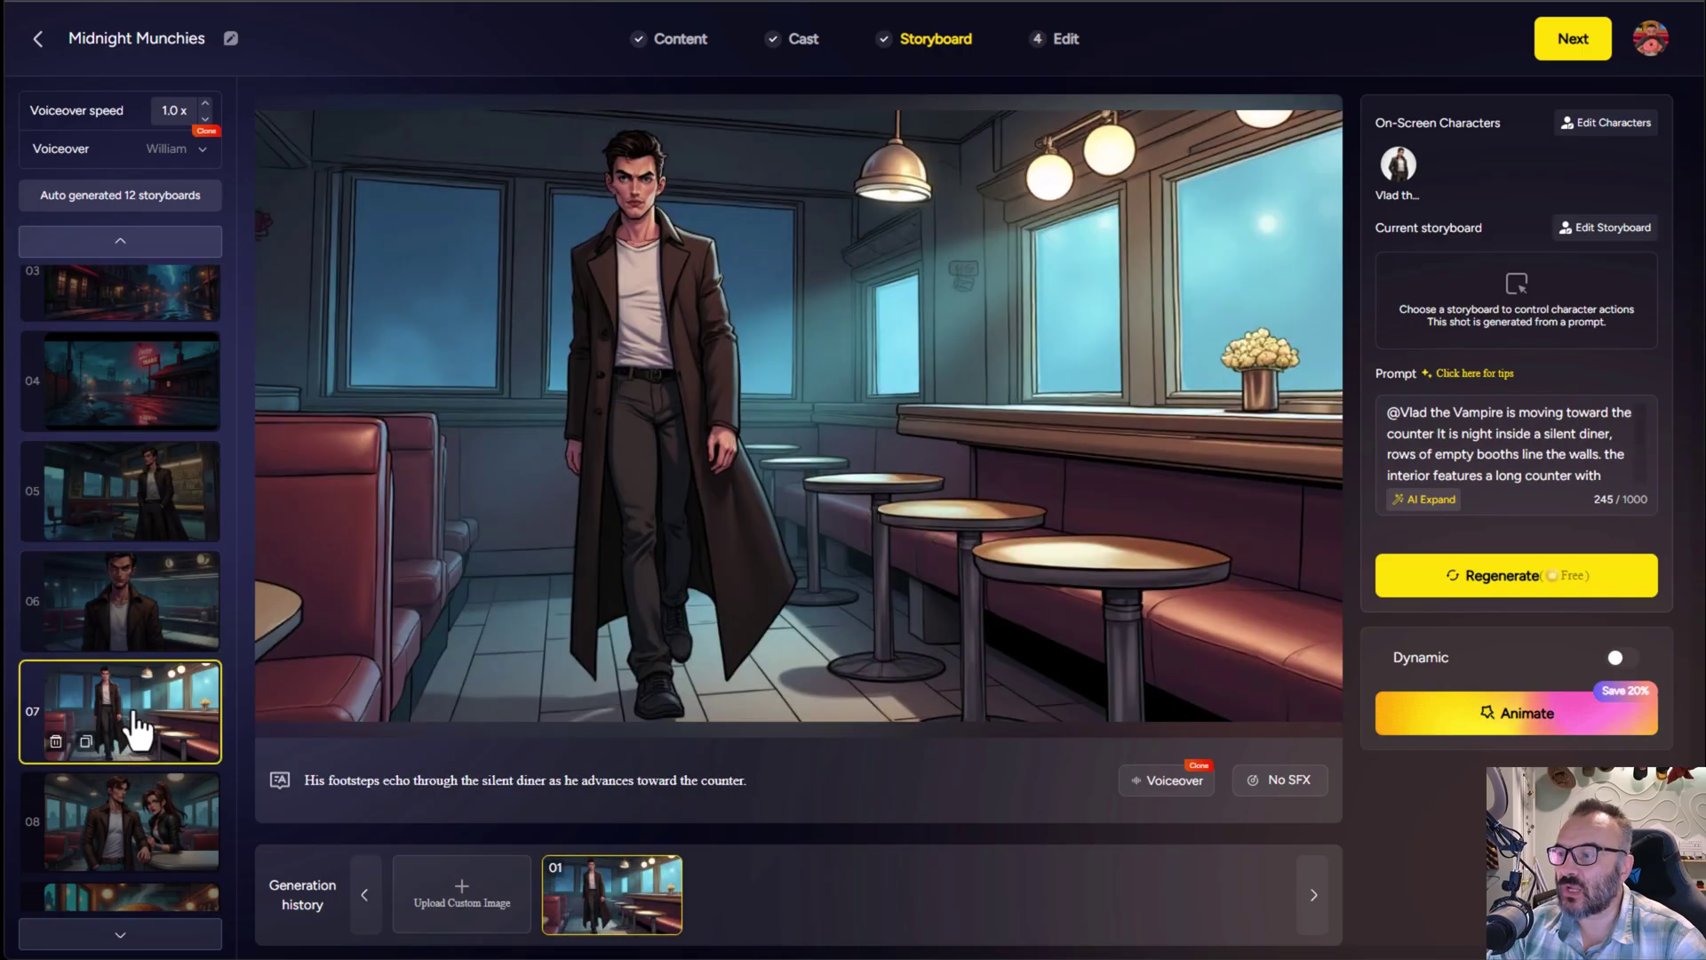
left_click(135, 644)
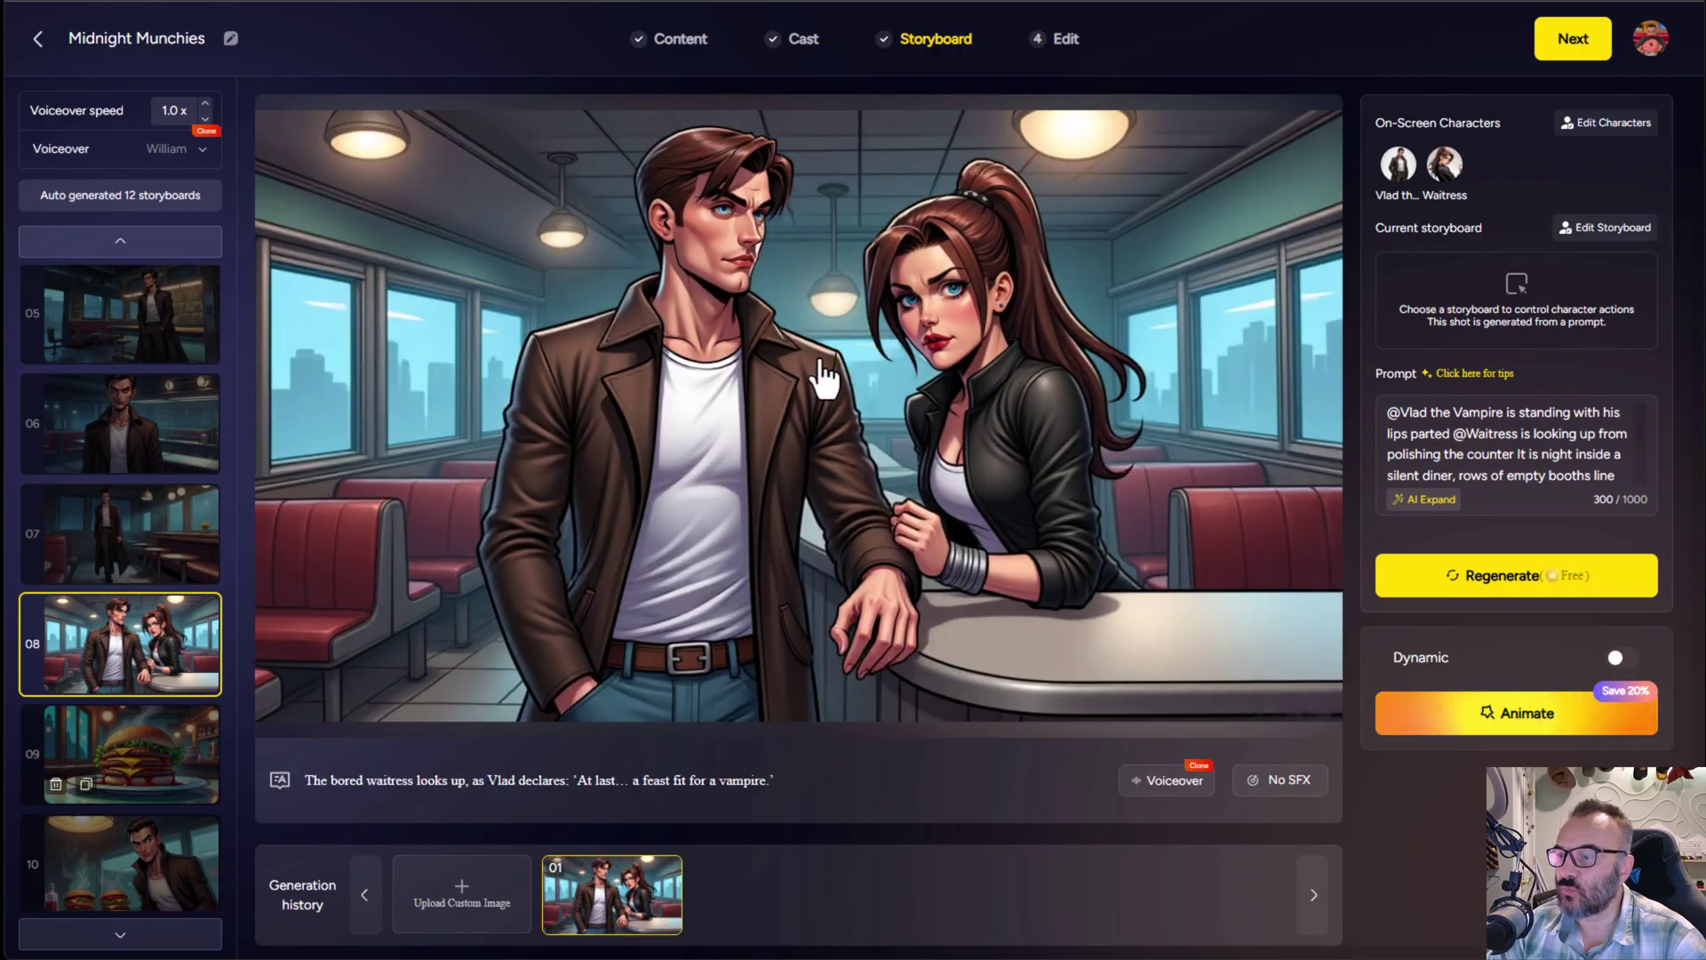
key("Down")
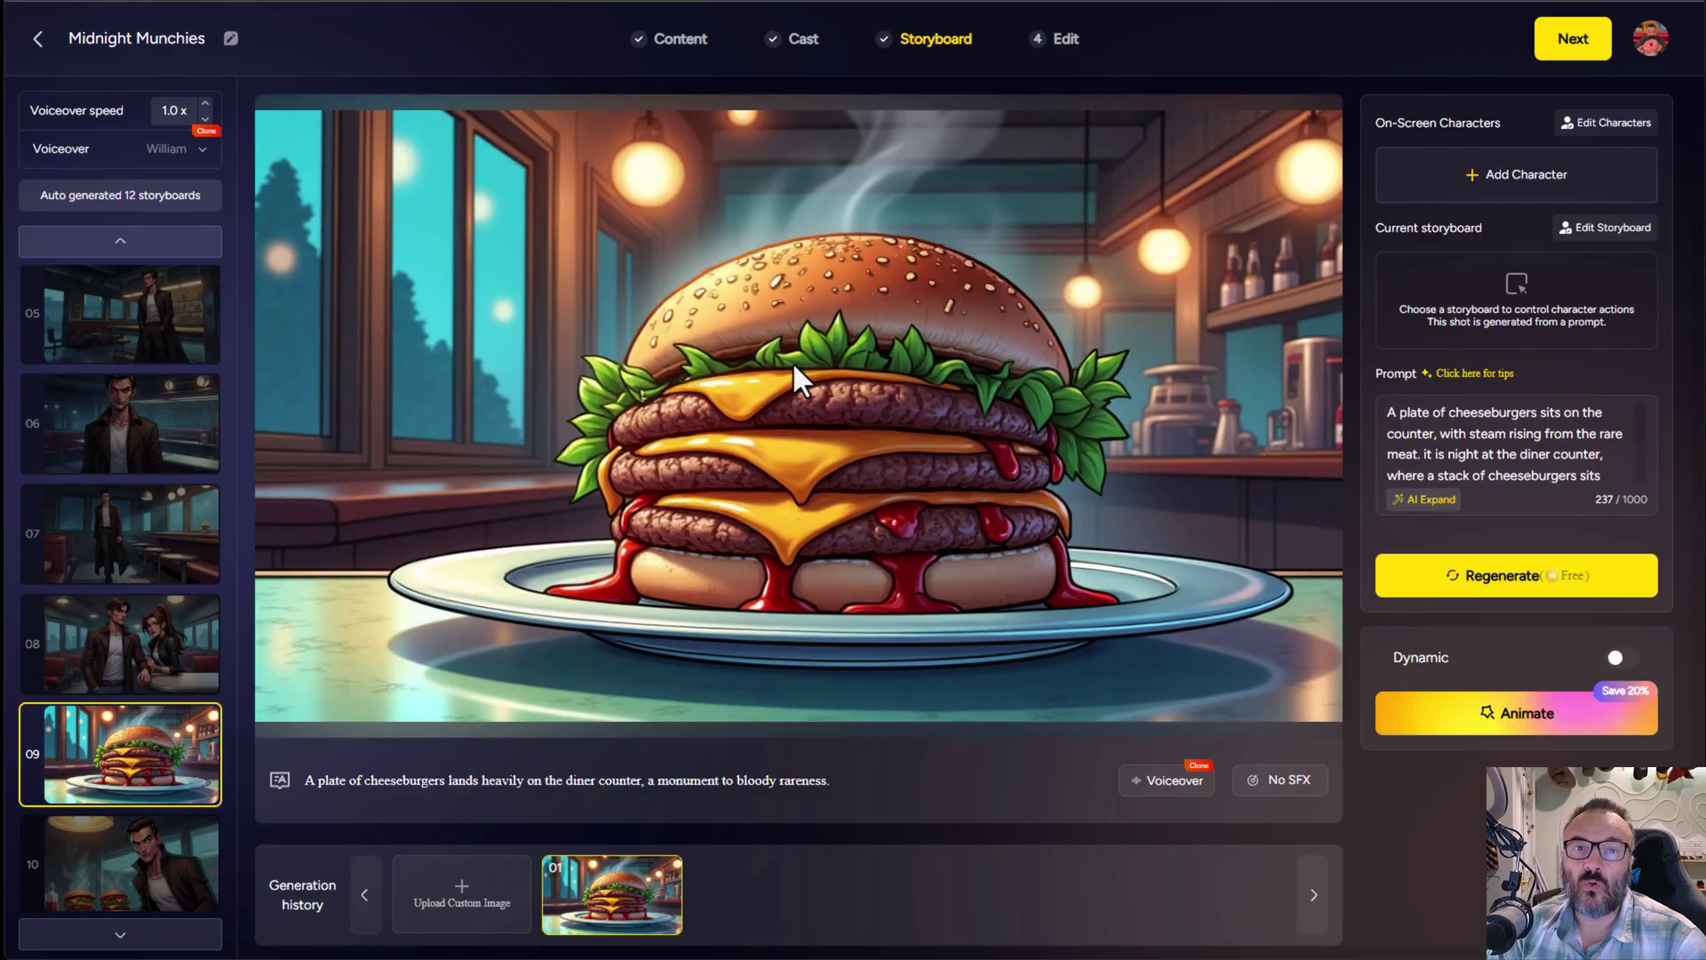
key("Down")
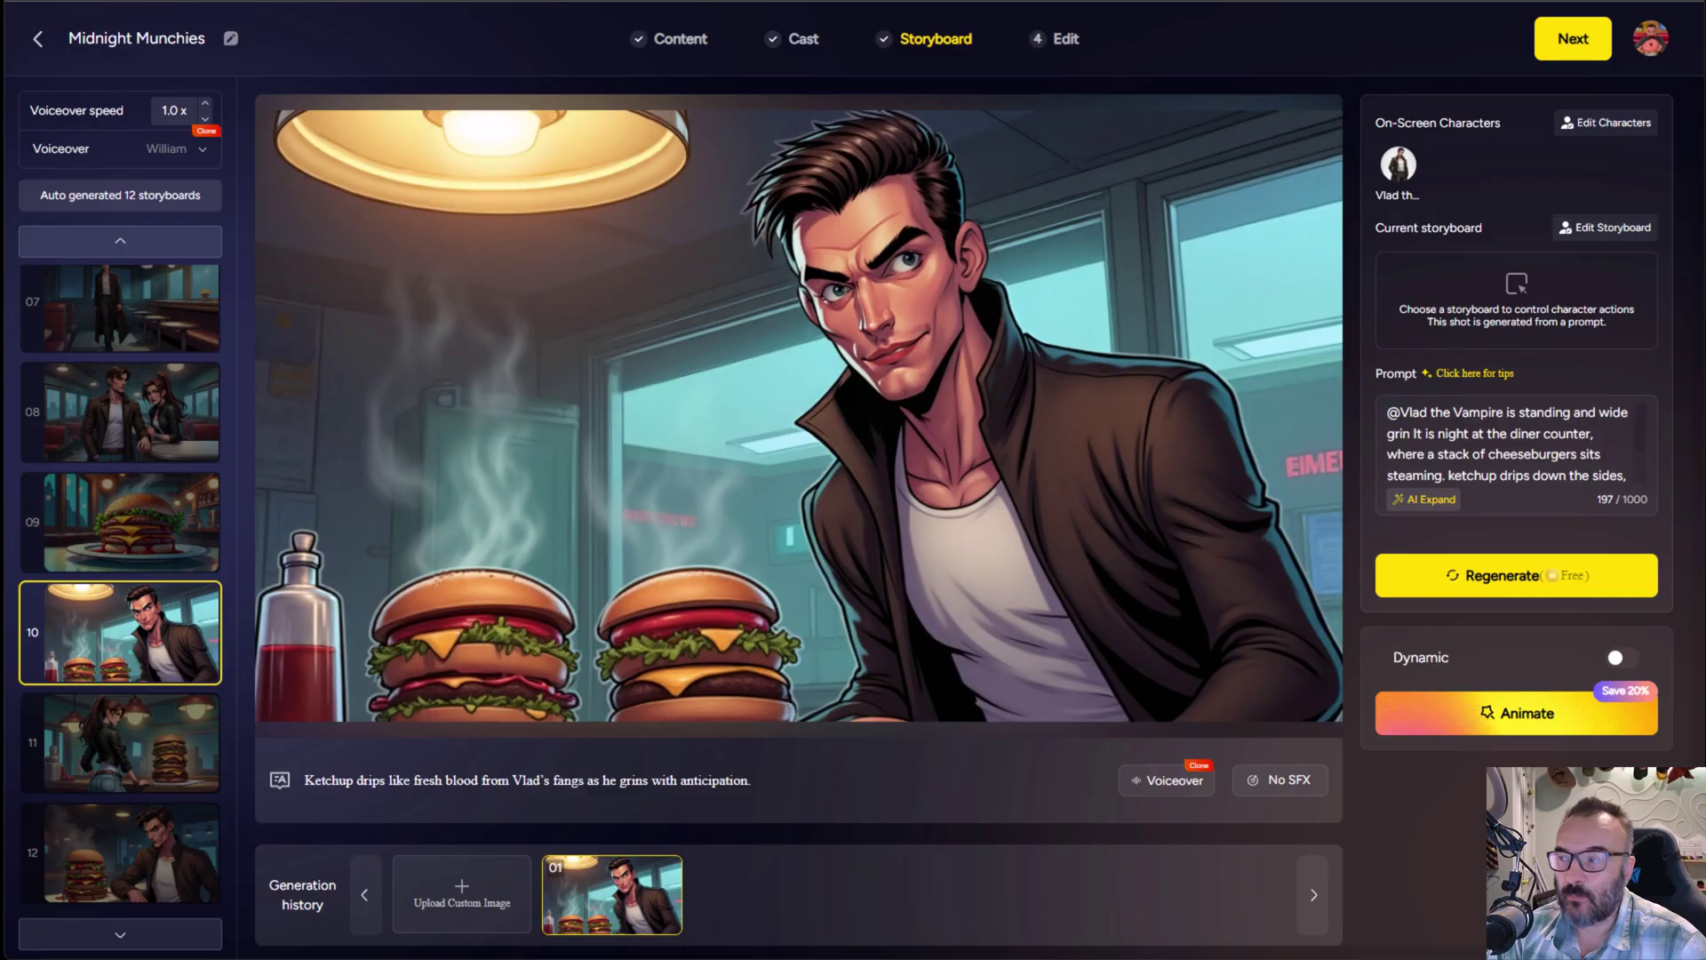
Animate every storyboard with the MagicLight 1.0 model, accepting the 960-credit cost.
left_click(1511, 716)
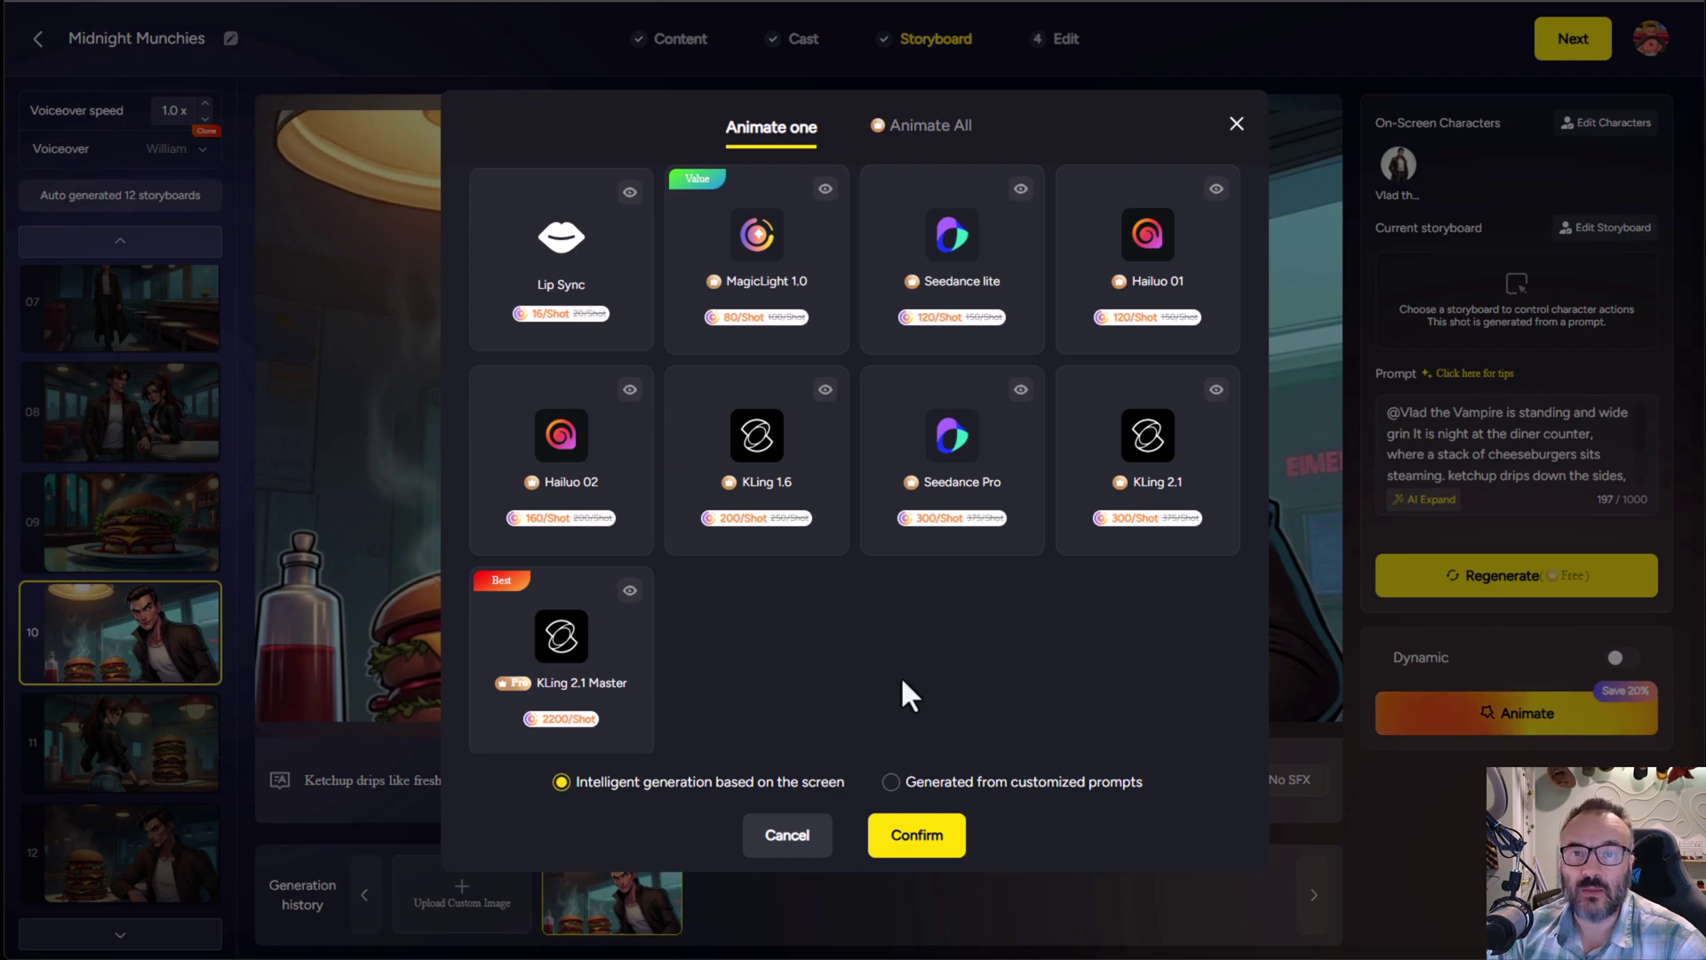
left_click(754, 236)
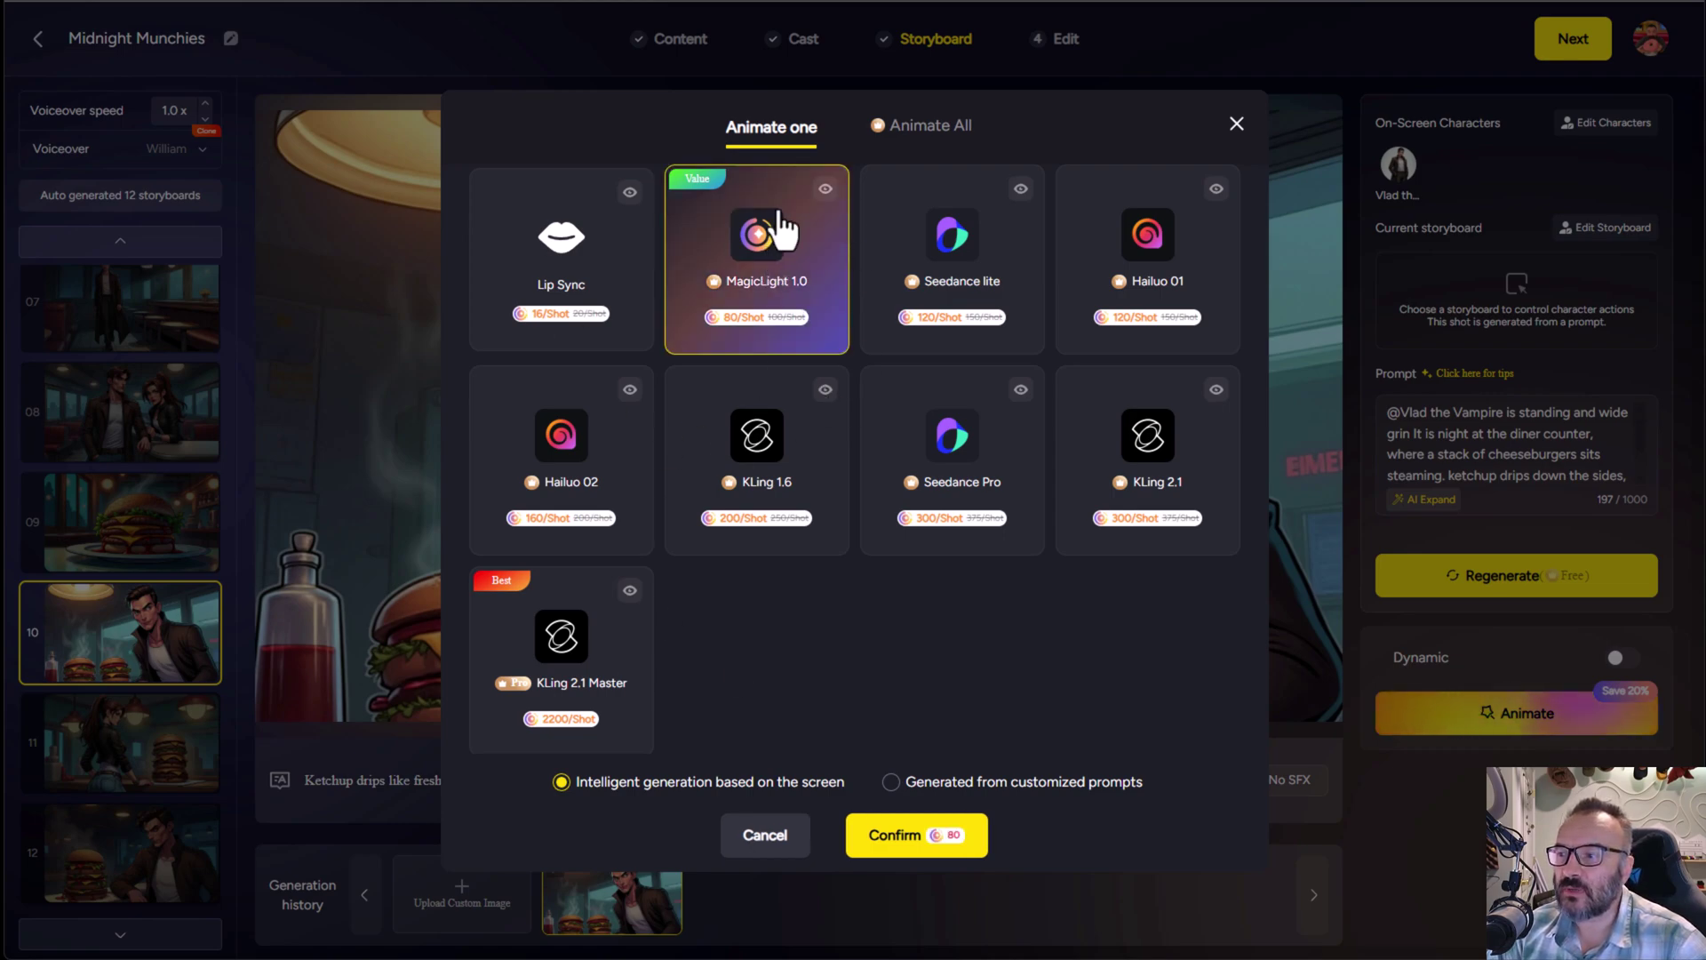
left_click(924, 126)
scroll(949, 370, "down", 3)
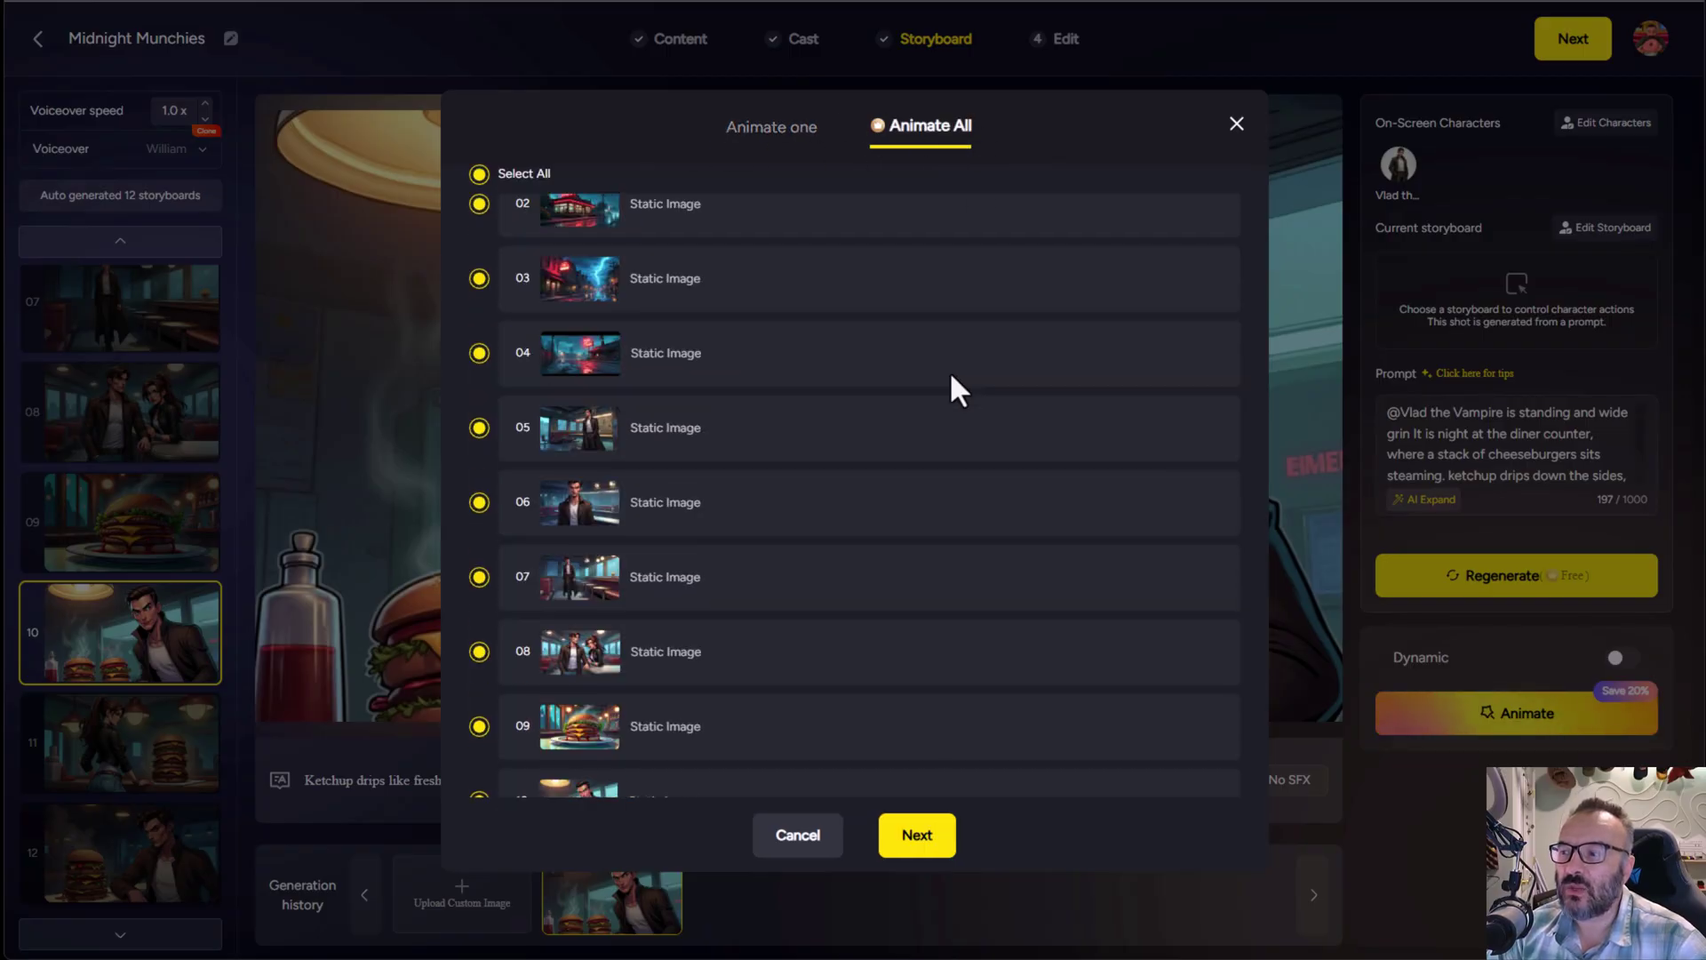
left_click(918, 840)
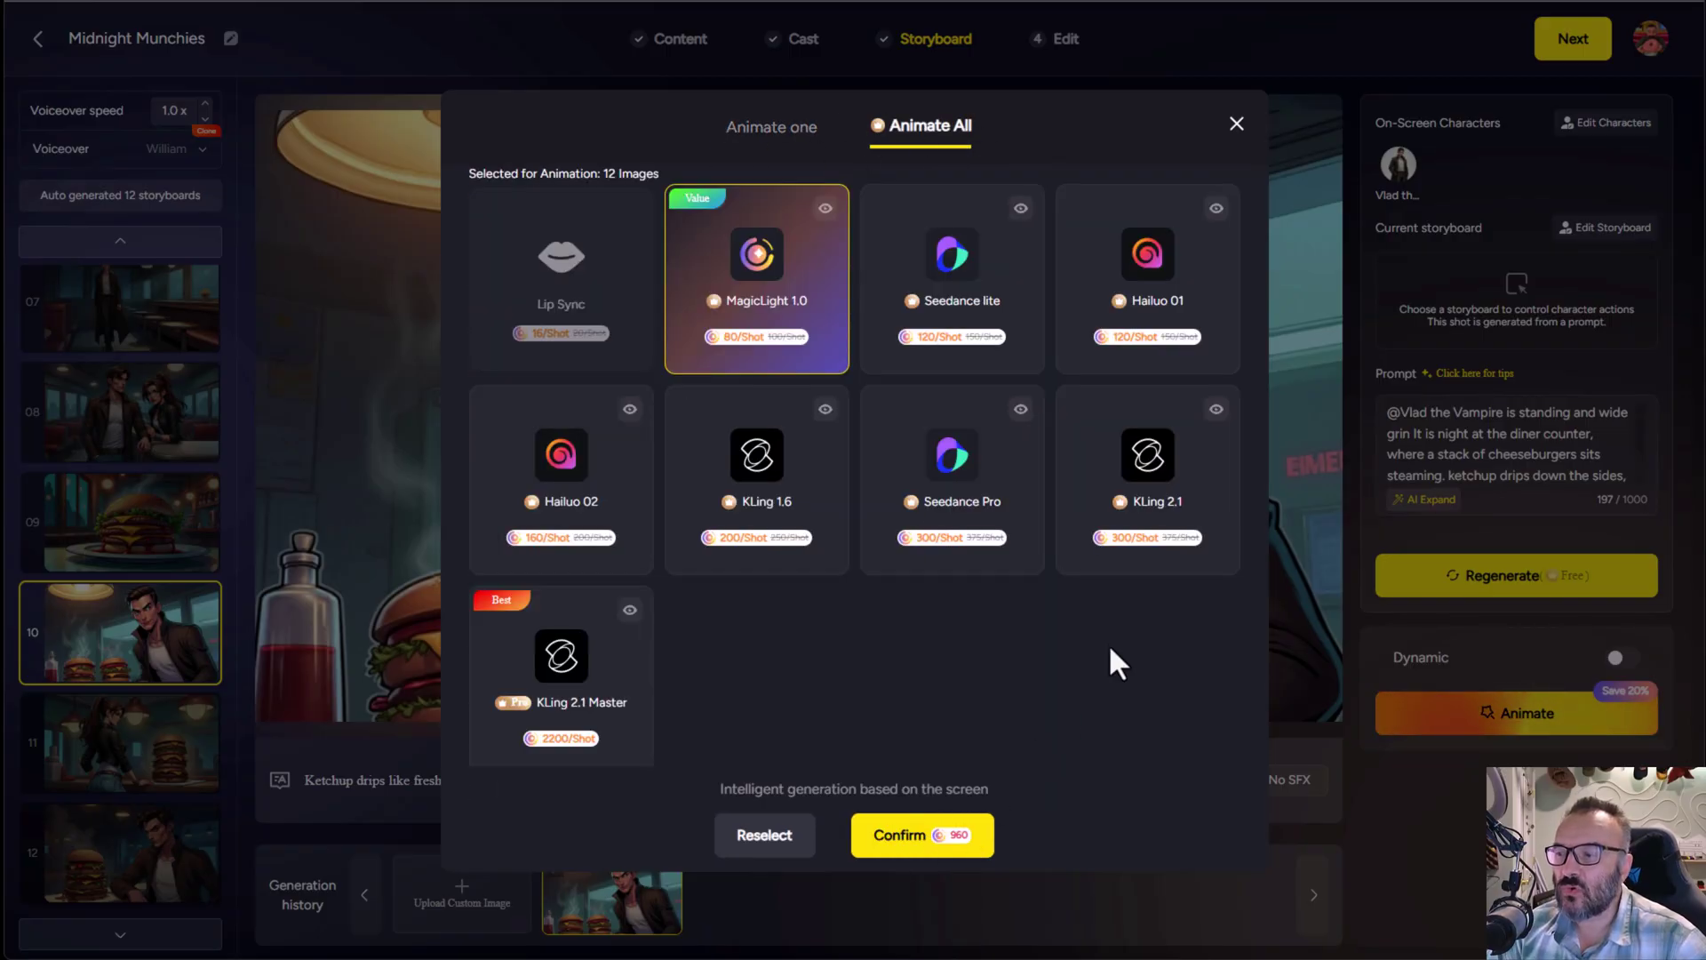
left_click(903, 851)
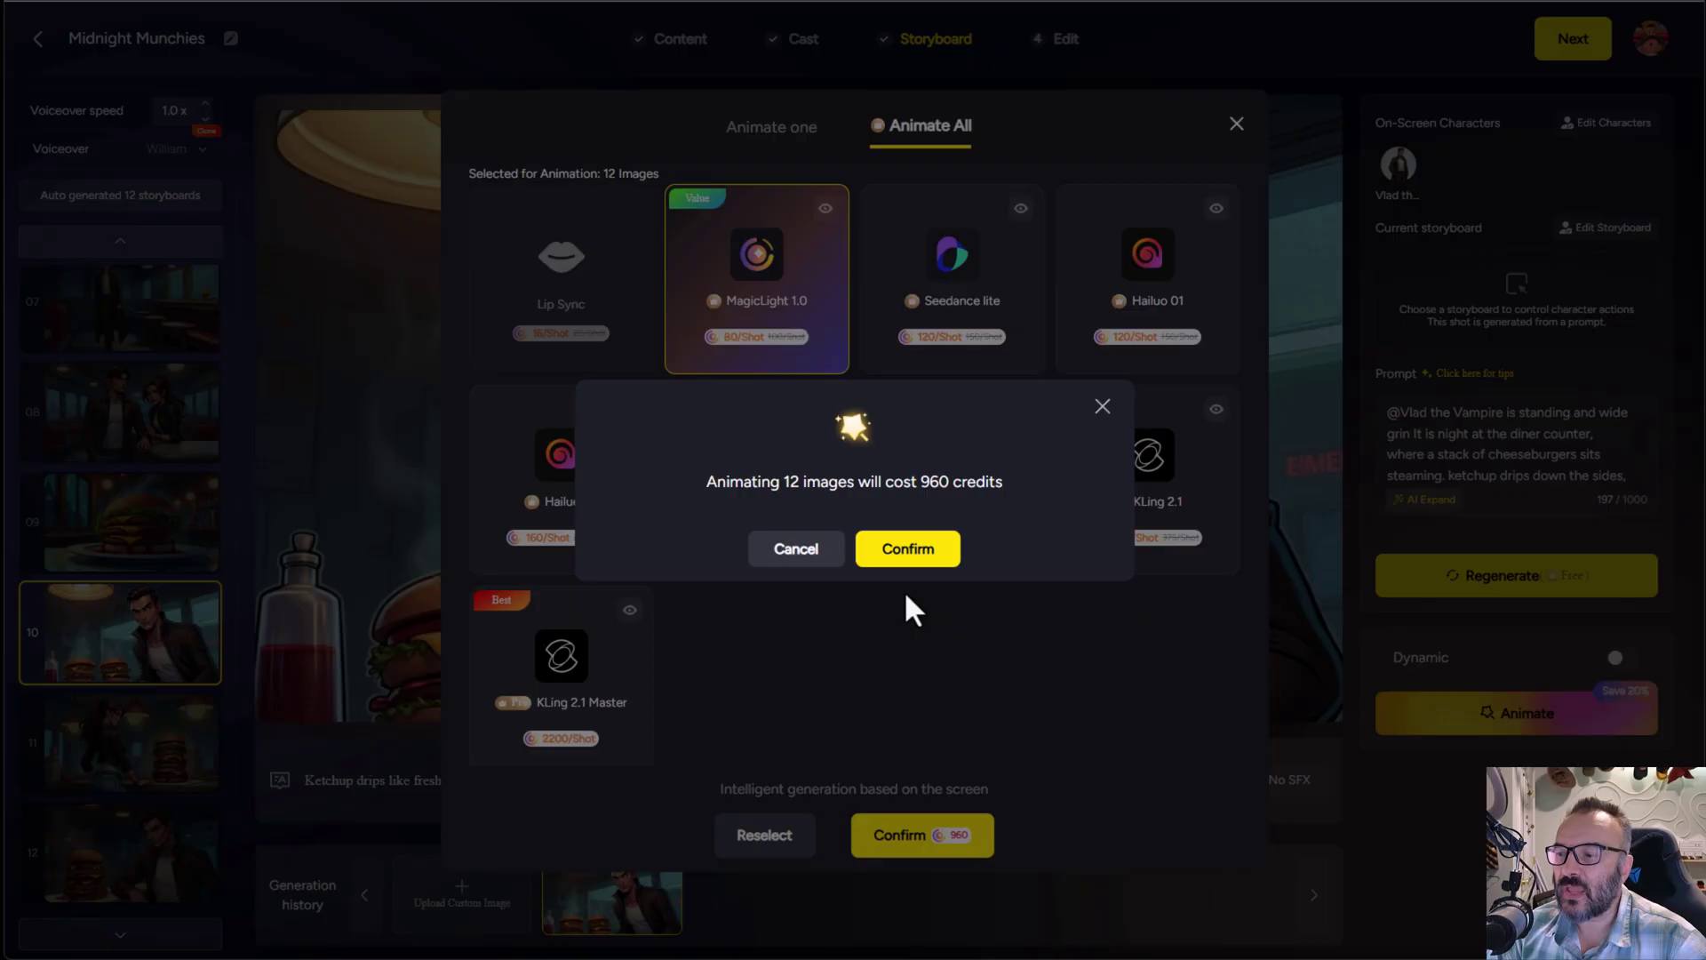
left_click(904, 551)
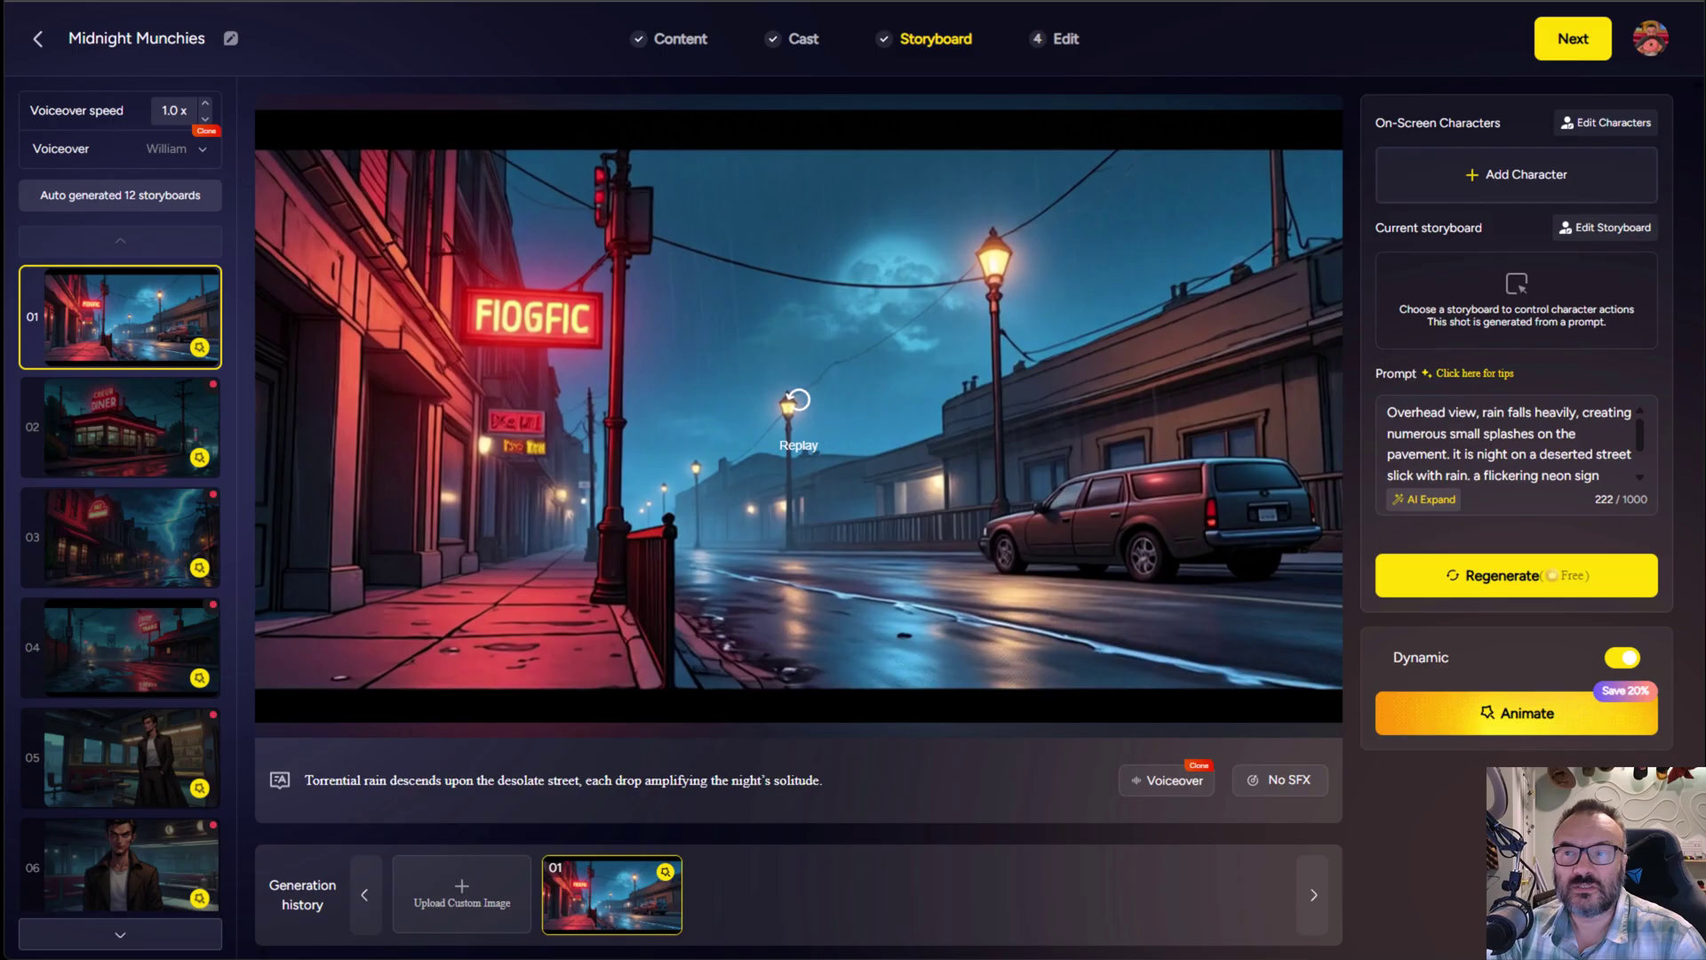
Review the subtitle and background music settings, then export the video at 16:9 and 1080p.
left_click(1575, 44)
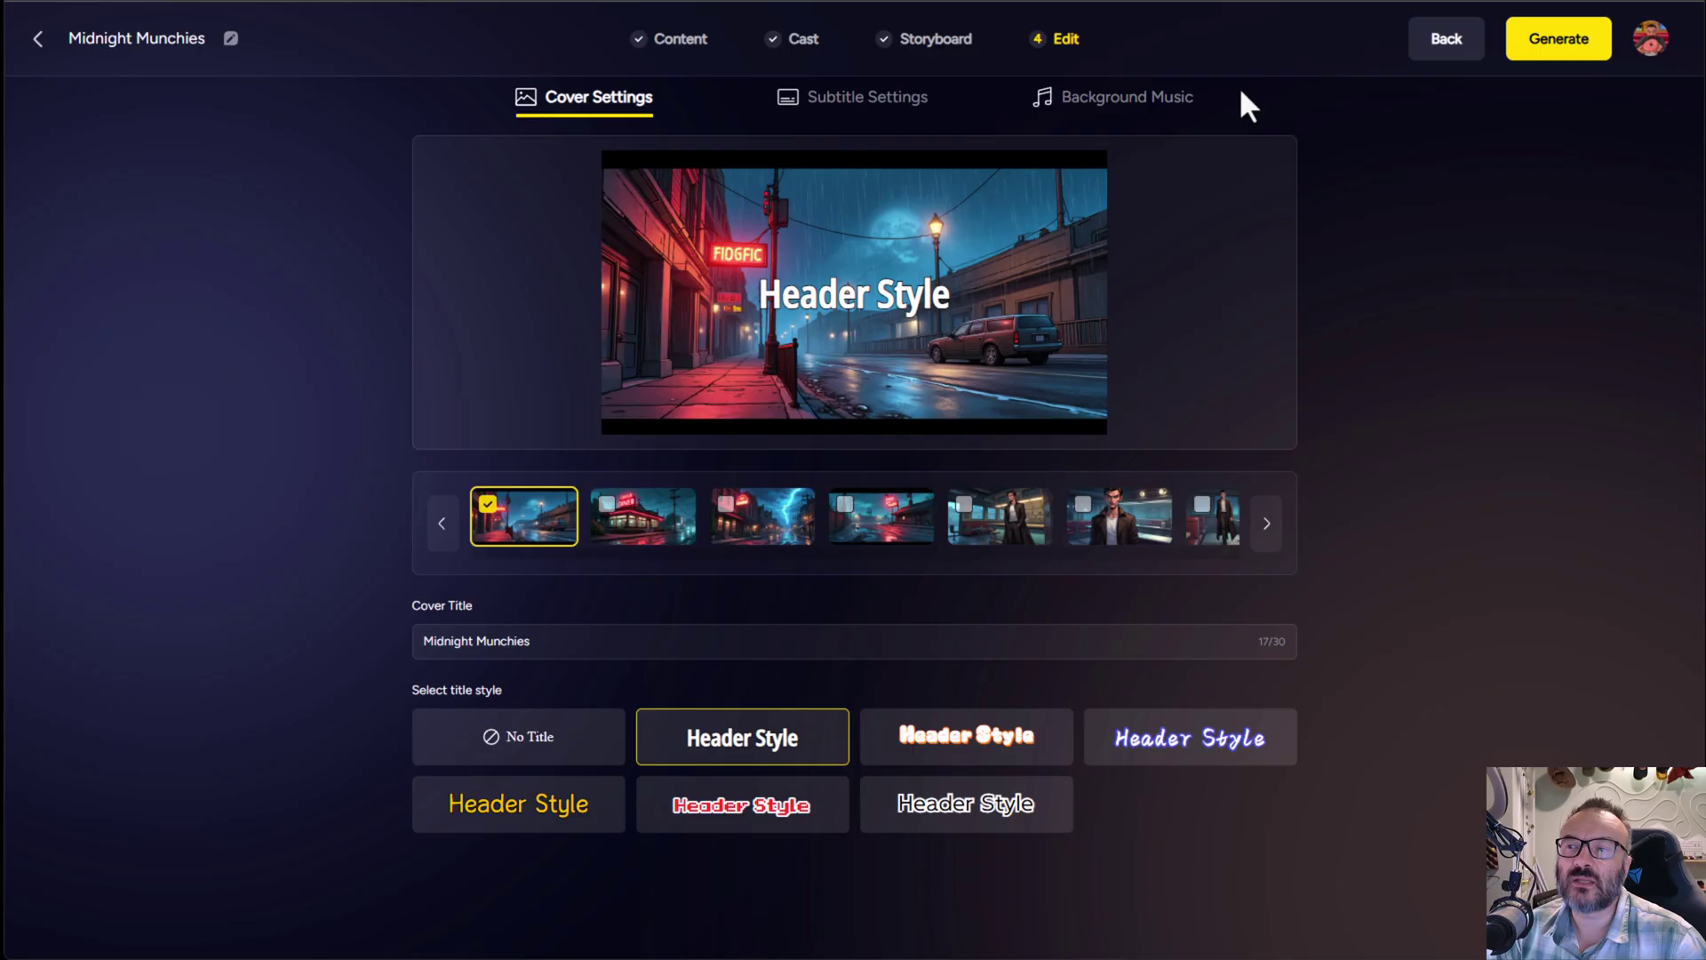
left_click(874, 102)
left_click(1128, 102)
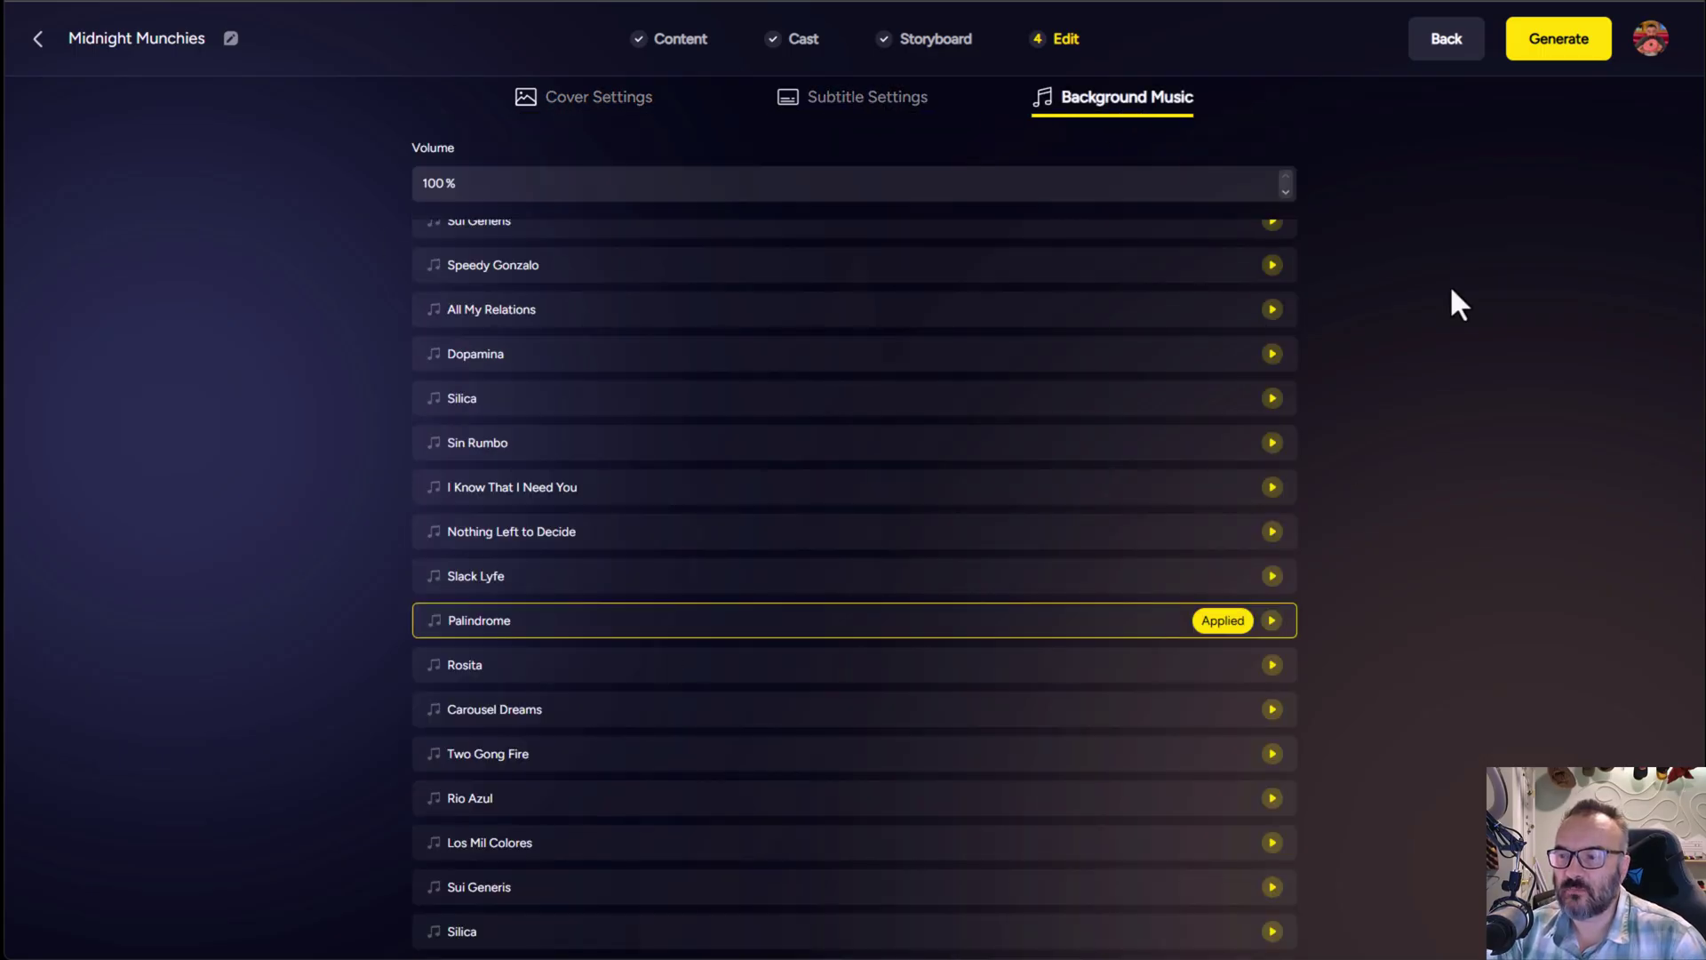
left_click(1555, 52)
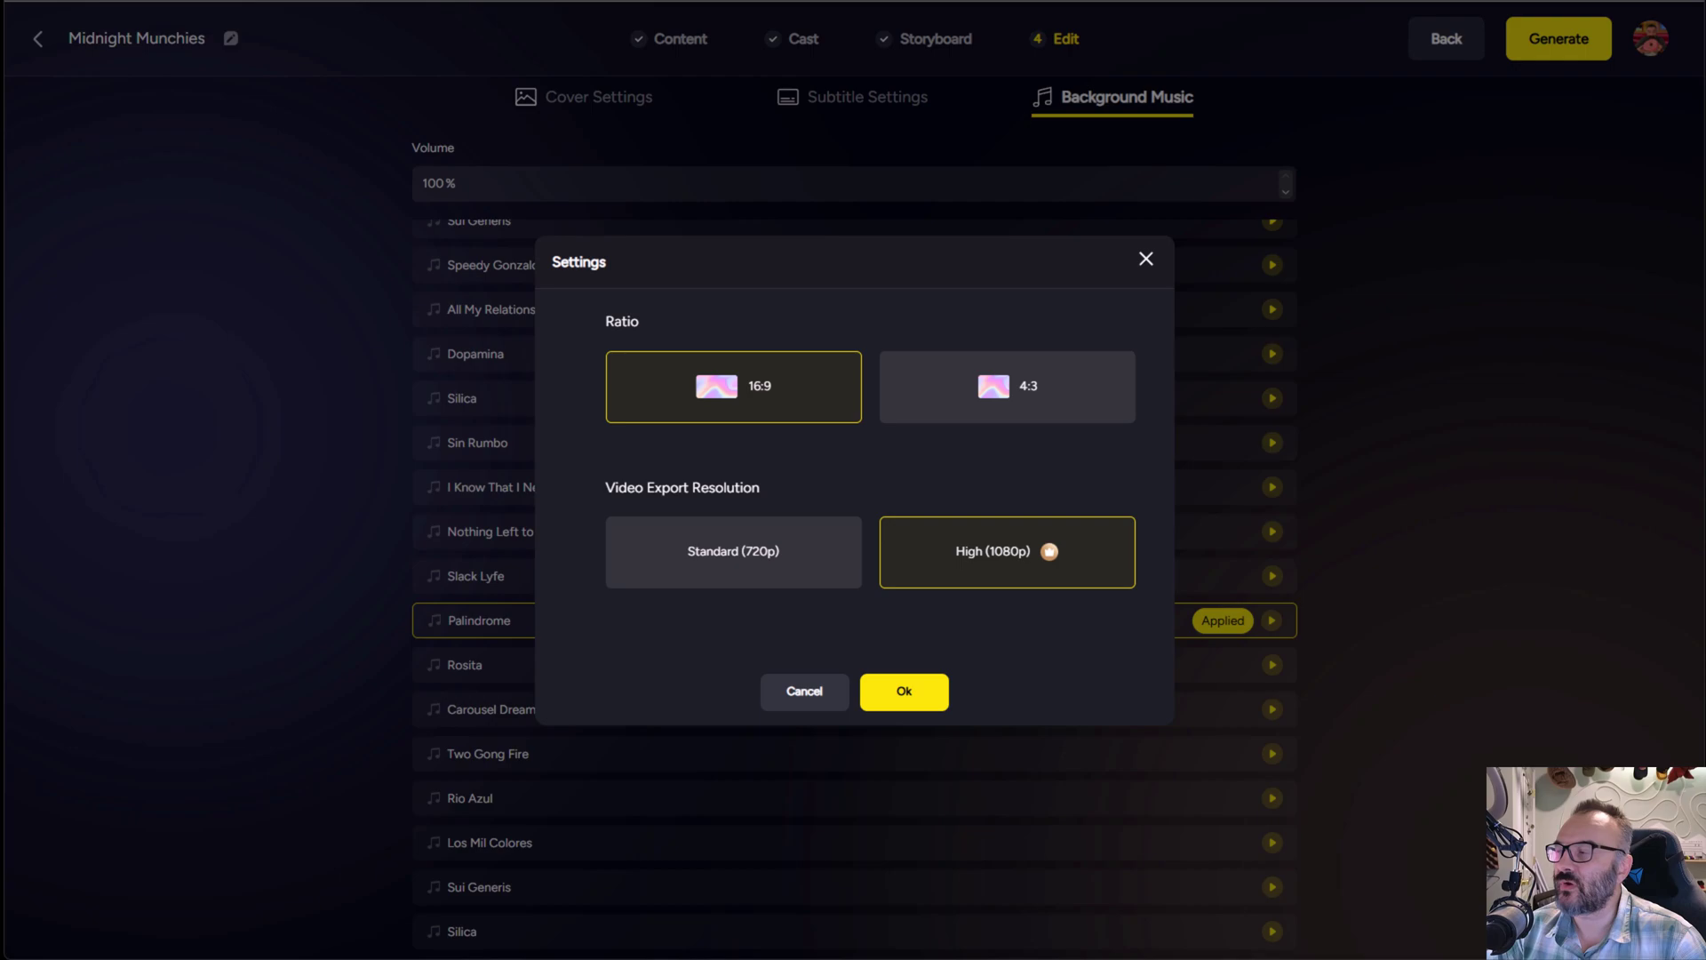
left_click(915, 698)
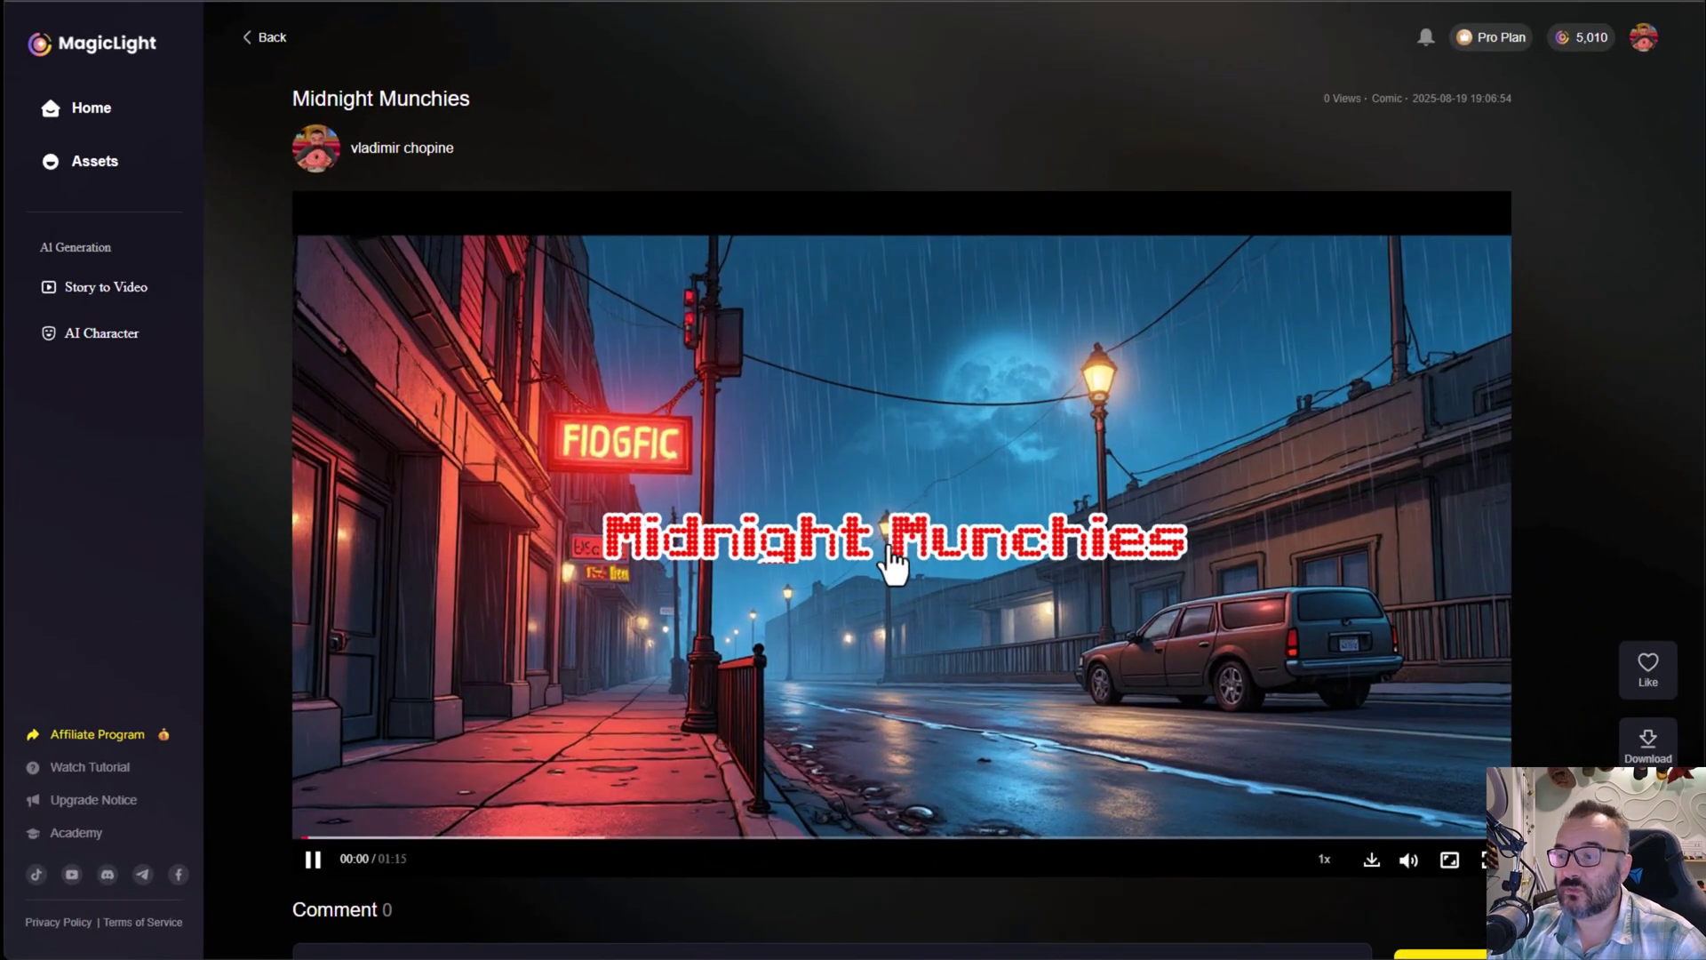
Pause the Midnight Munchies video playback.
left_click(642, 469)
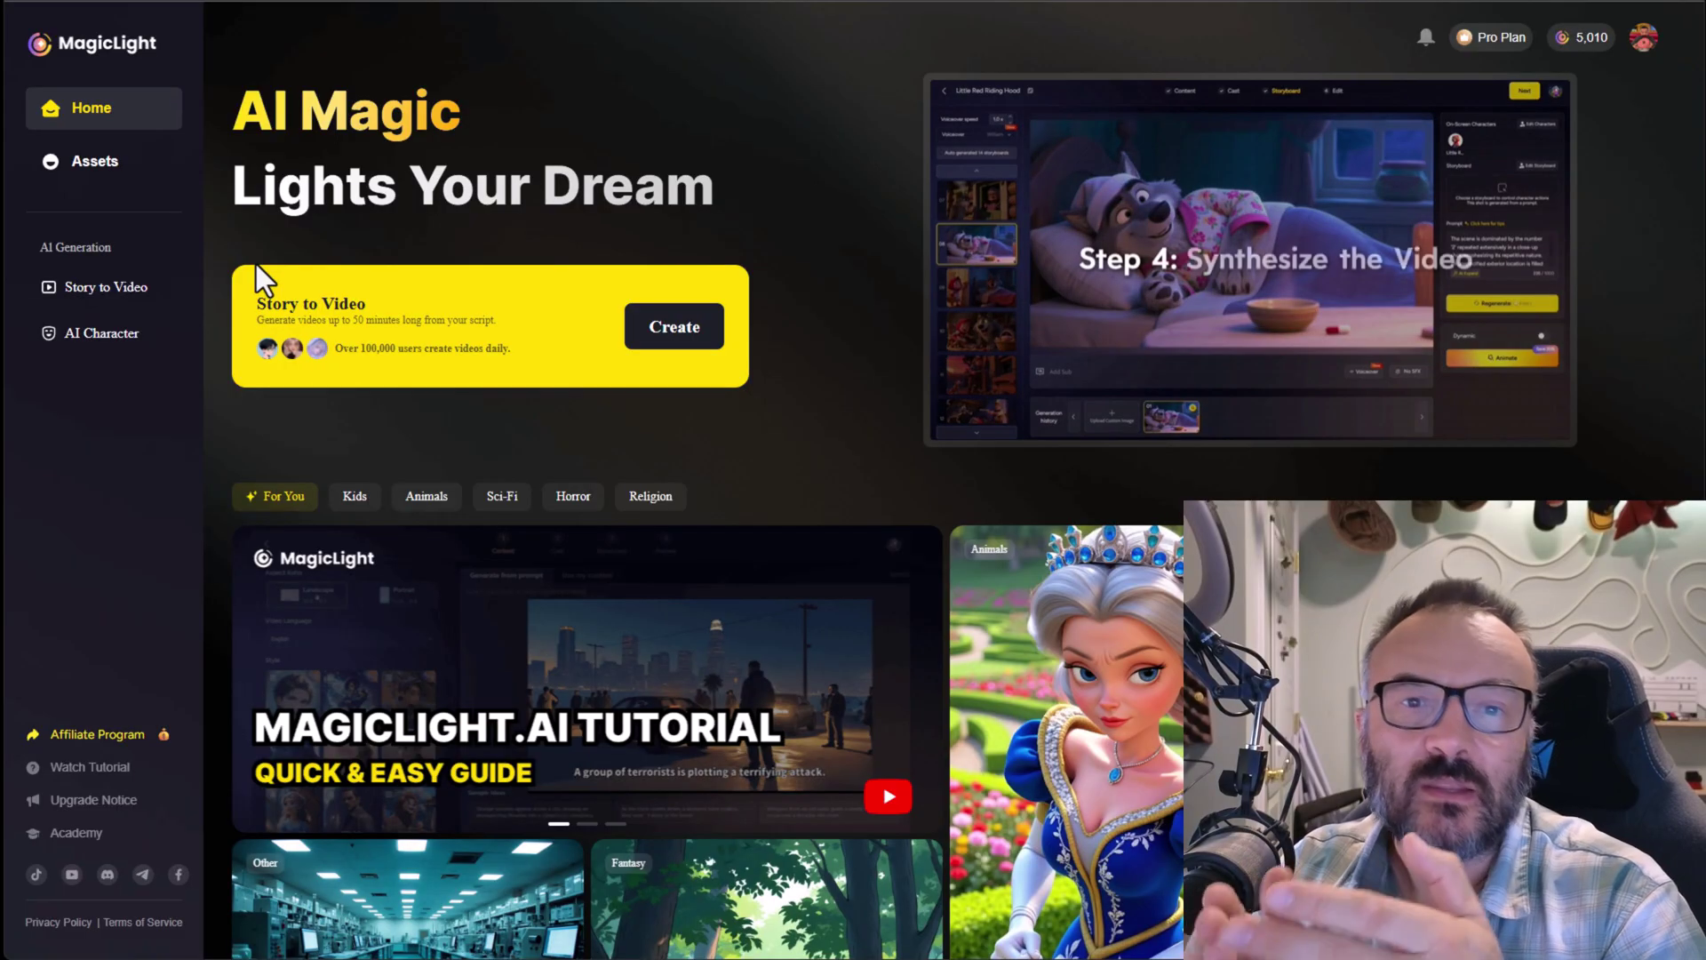
Scroll down the home page toward the Story to Video card.
scroll(267, 297, "down", 3)
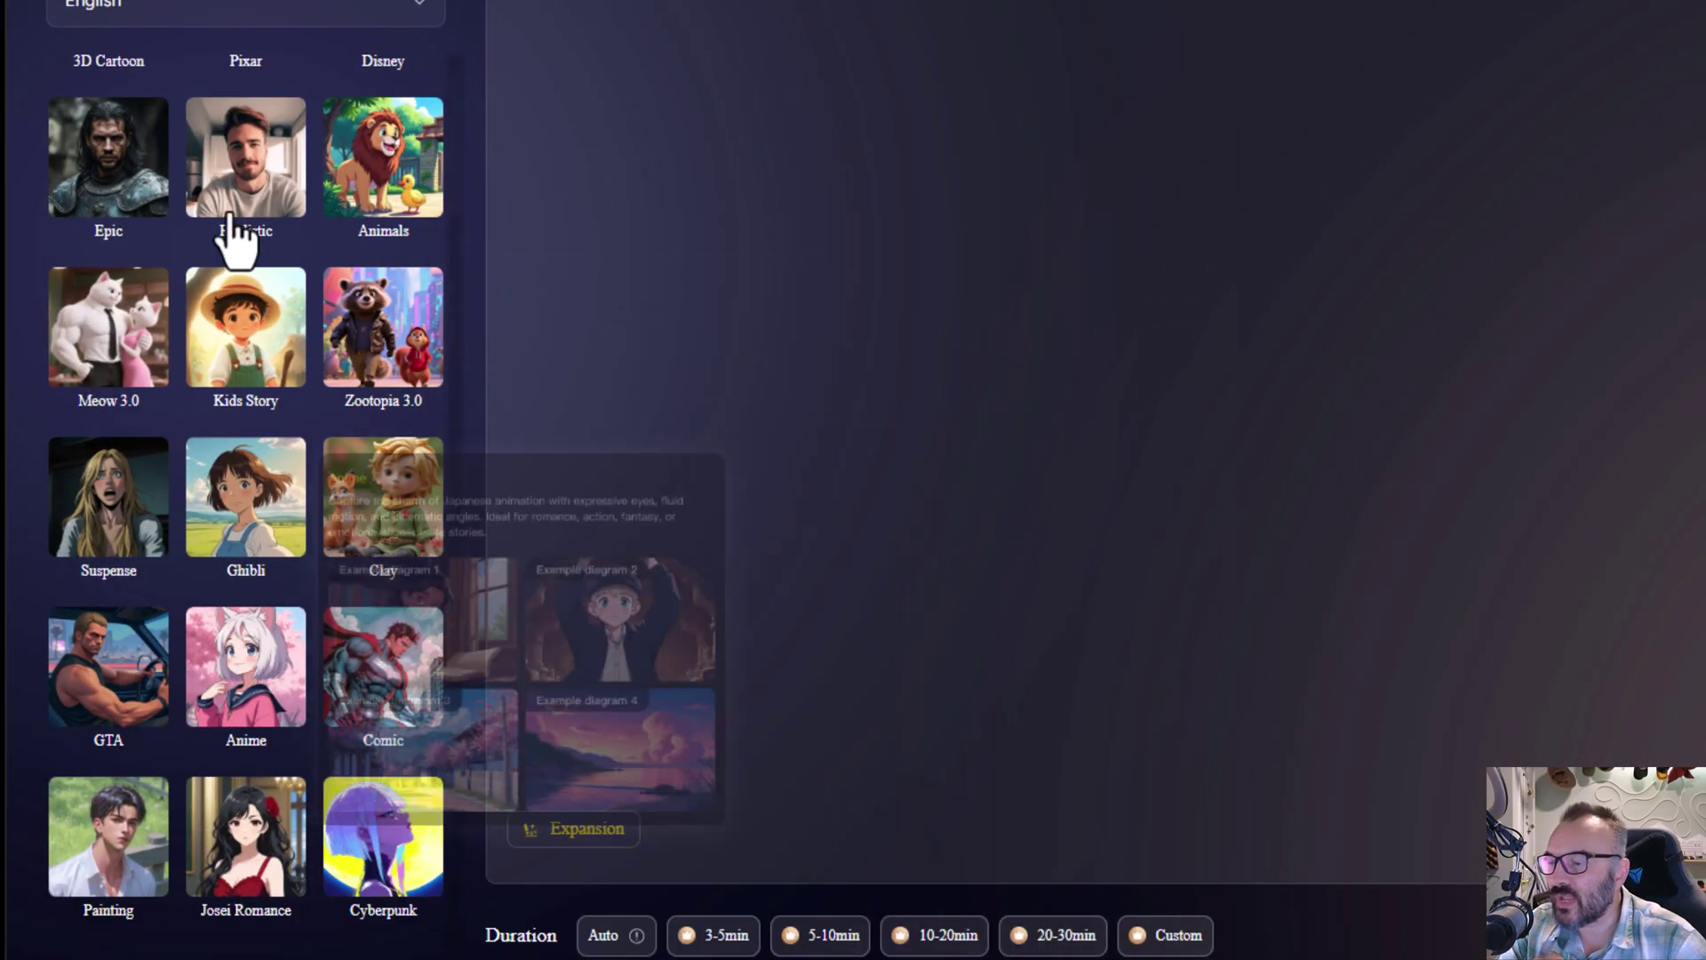
Look over the visual style thumbnails and scroll down through the Trending Script suggestions.
mouse_move(335, 444)
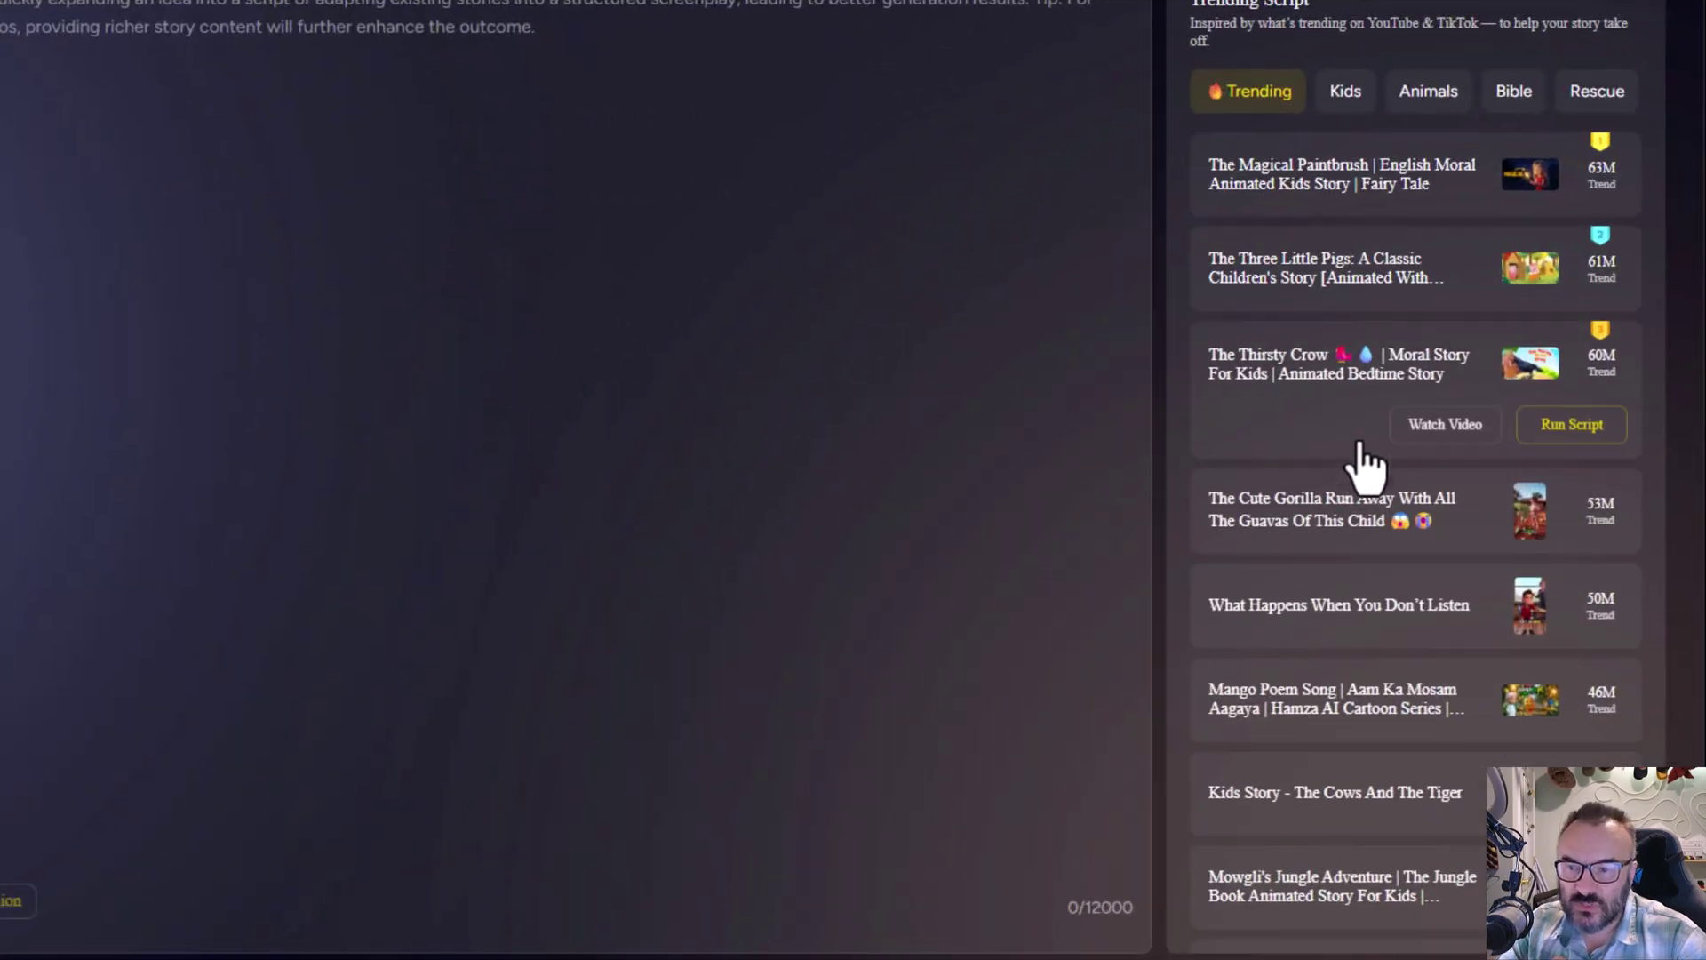
scroll(1351, 464, "down", 5)
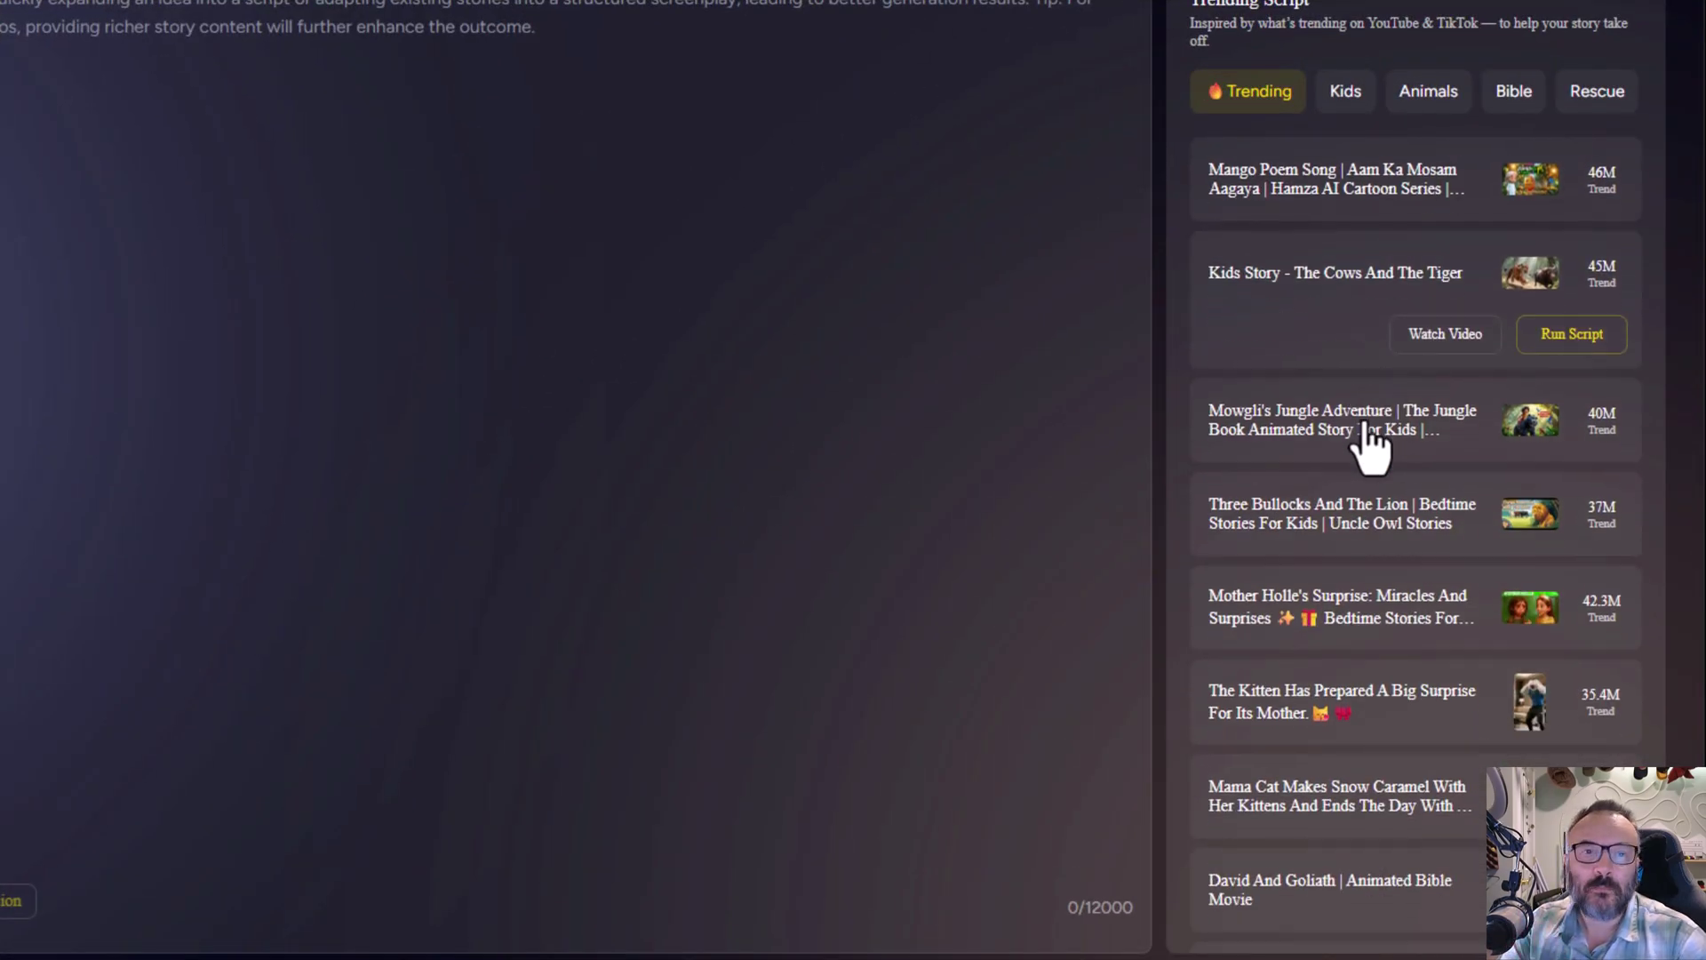
scroll(1369, 447, "down", 3)
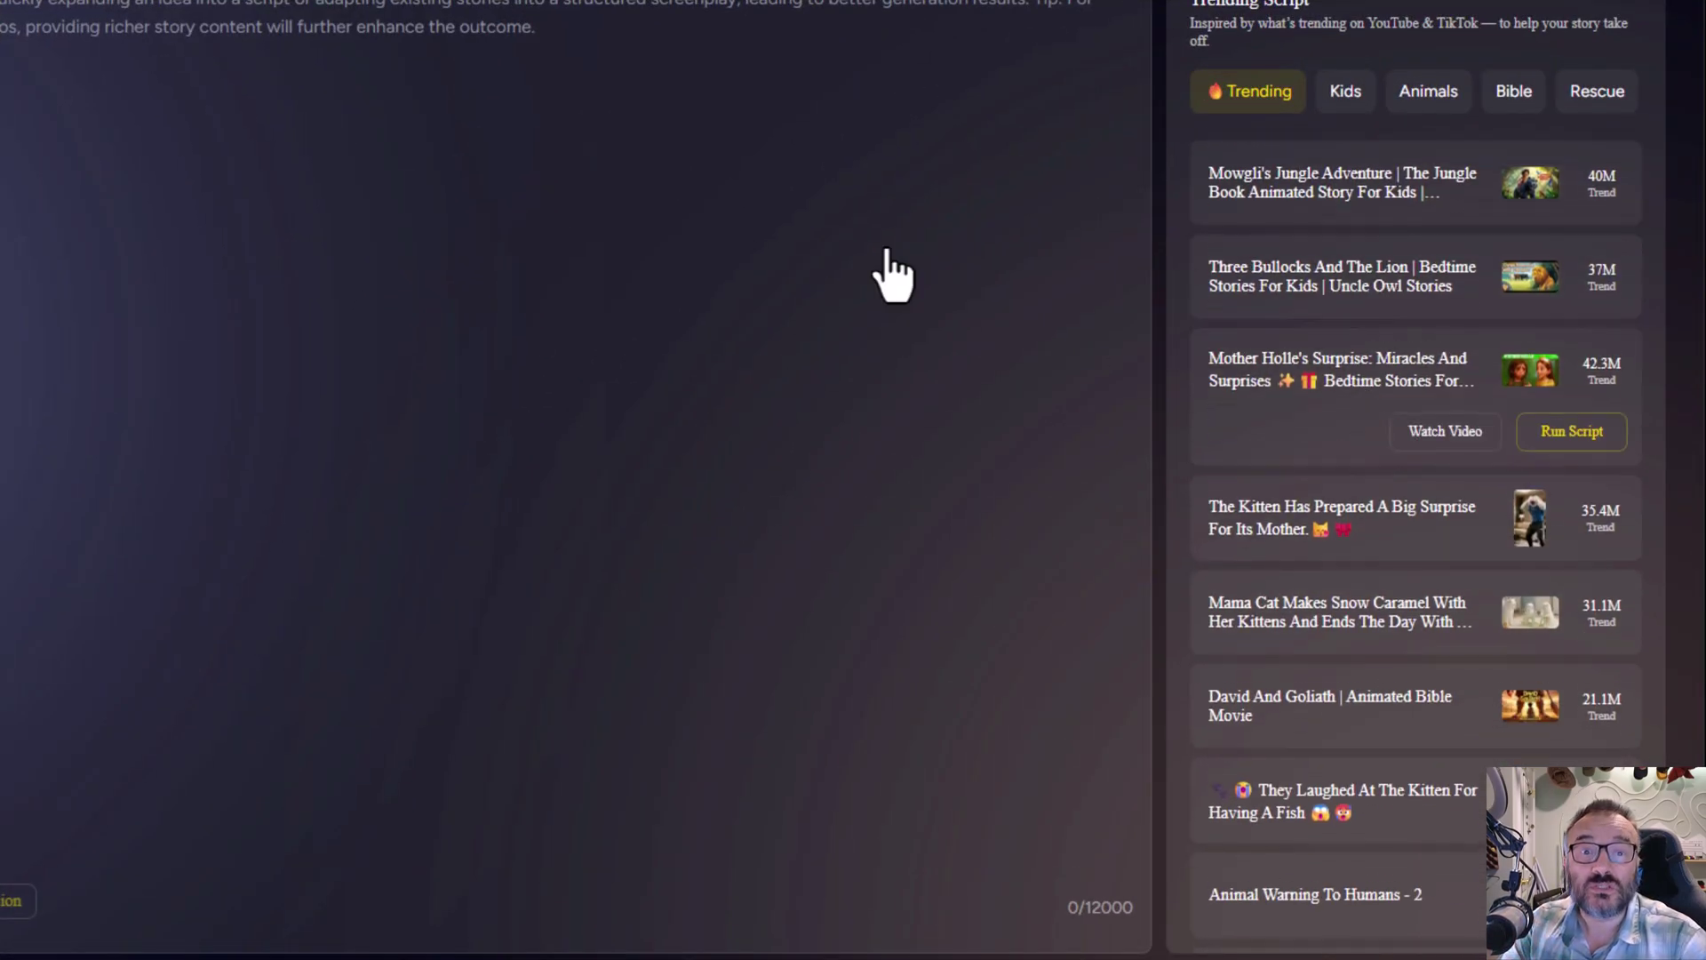